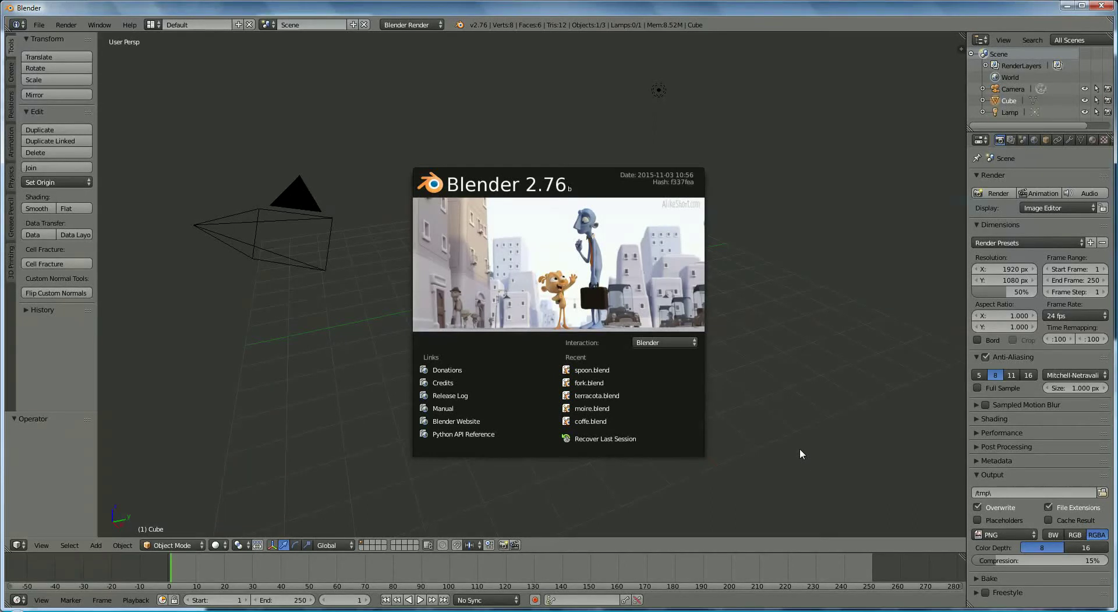
Step: Dismiss the splash screen and zoom in on the default cube
click(800, 449)
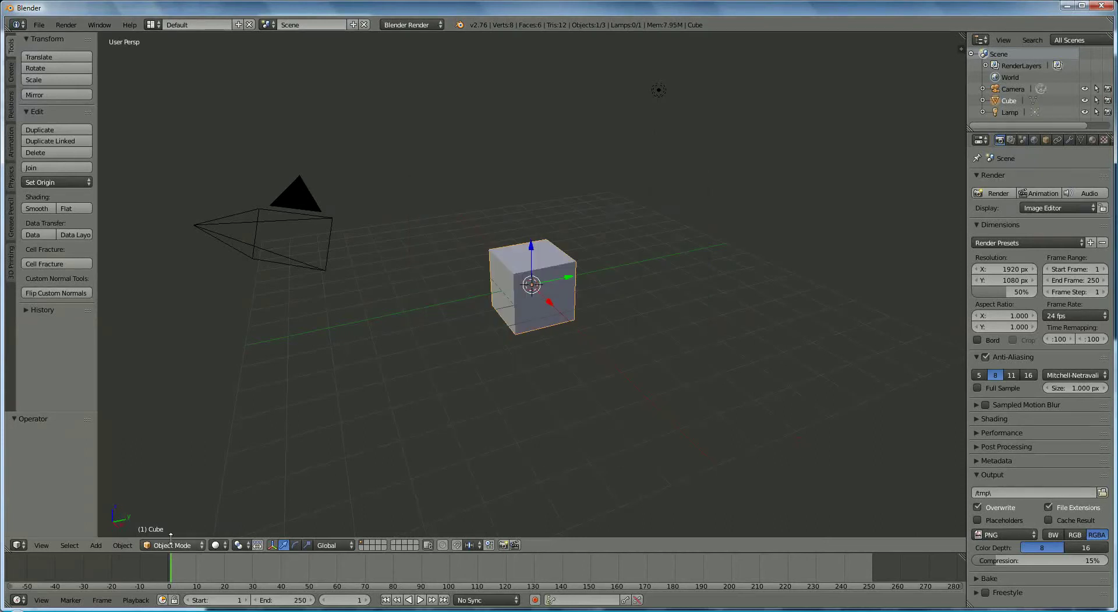
scroll(513, 299, up, 2)
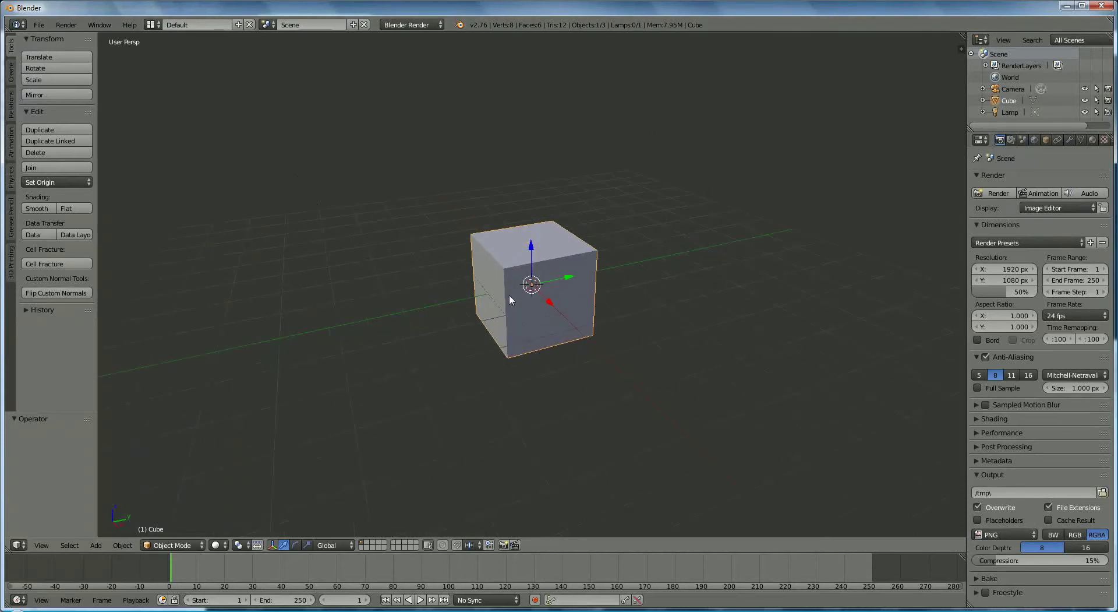
Step: Put the default cube into Edit Mode
click(182, 545)
click(175, 518)
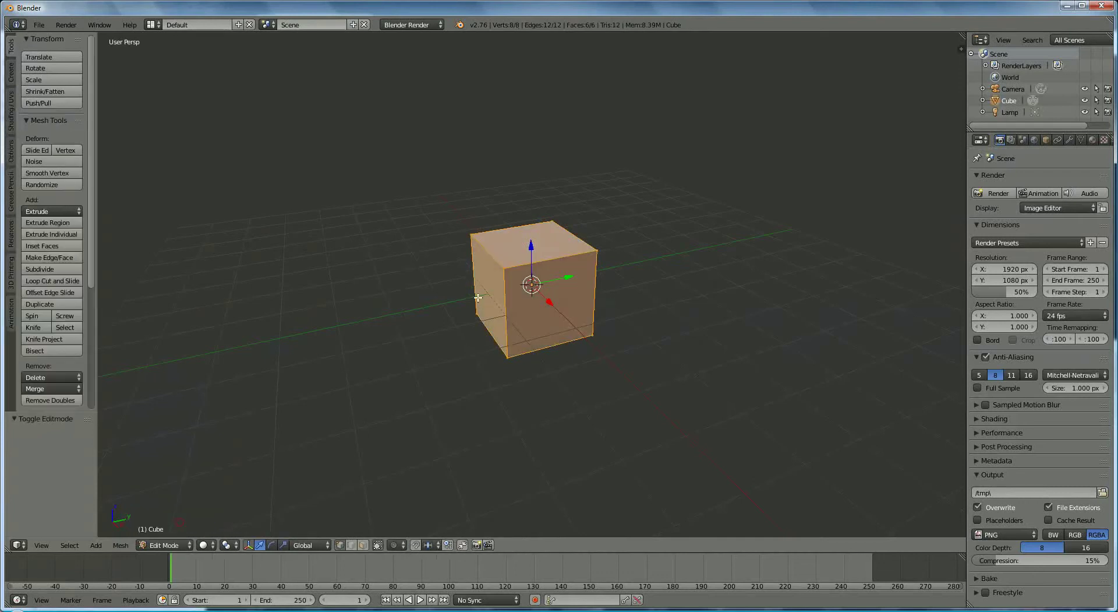
right_click(513, 248)
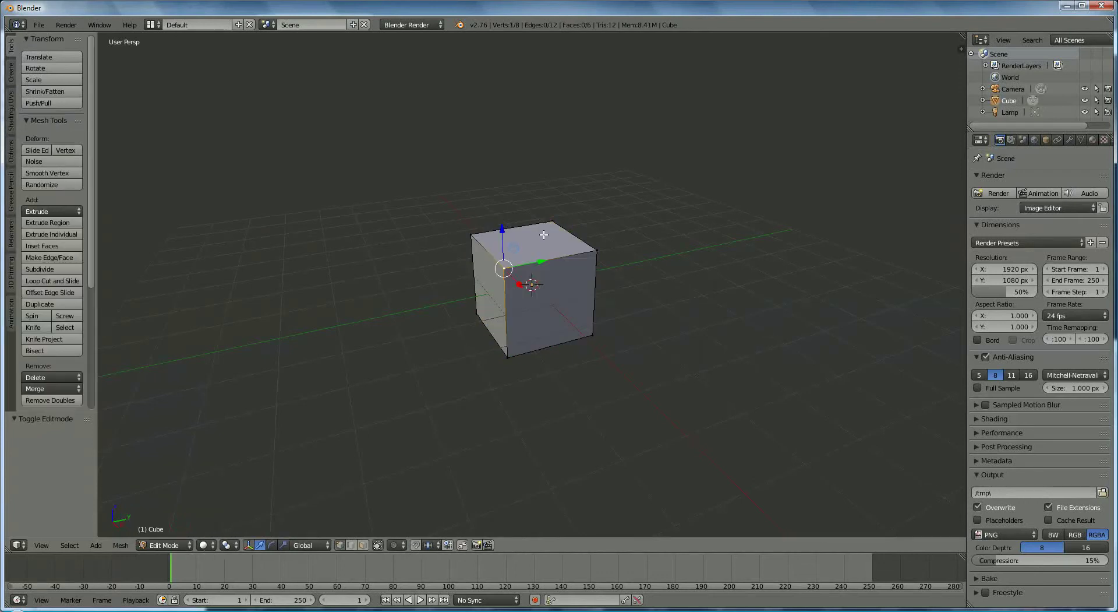
Step: In face select, bring the top and bottom faces together to flatten the cube into a slab
click(362, 545)
right_click(549, 236)
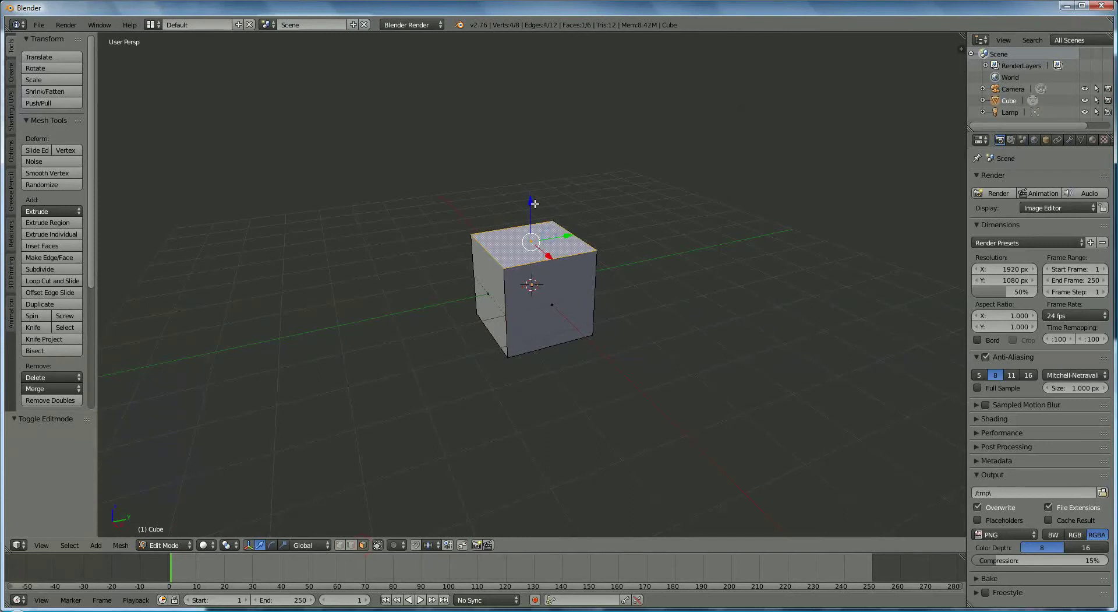
drag(535, 203, 564, 324)
middle_drag(564, 324, 553, 335)
right_click(548, 342)
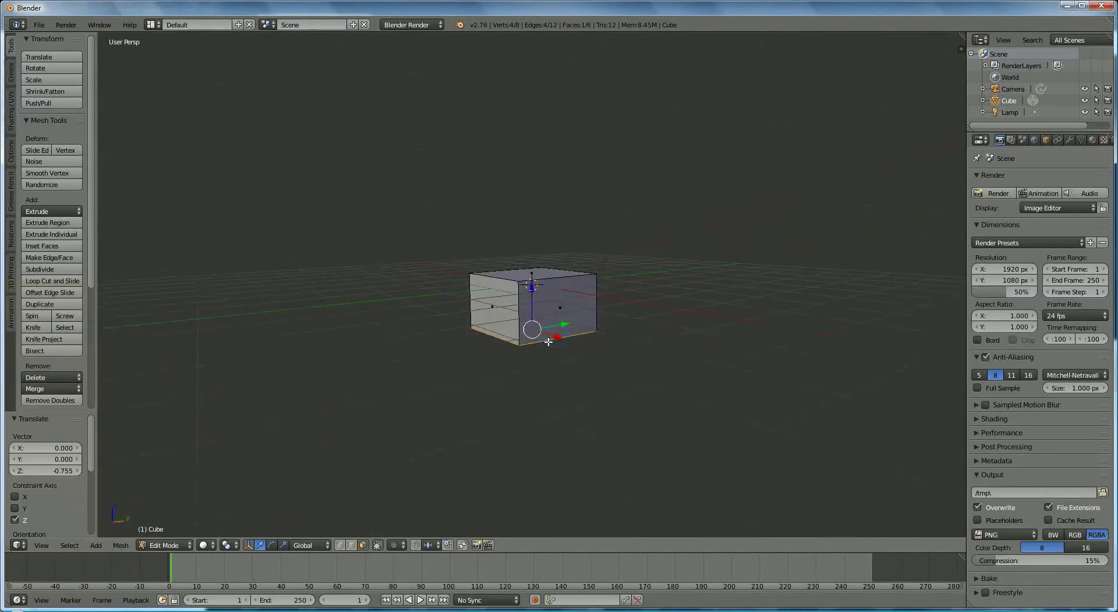
drag(532, 295, 539, 250)
Step: Move the slab's side face inward to narrow it along X
middle_drag(547, 334, 556, 322)
scroll(555, 323, up, 3)
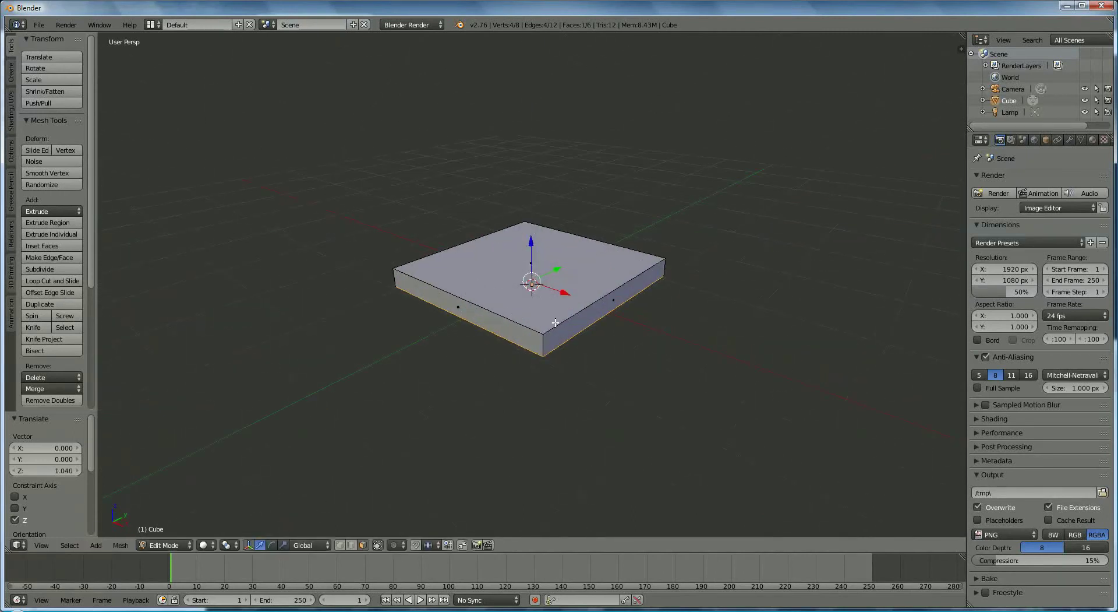
right_click(599, 318)
drag(650, 313, 570, 281)
middle_drag(621, 338, 462, 342)
Step: Stretch the slab along Y and widen its far end face about 1.89 along X
middle_drag(601, 307, 618, 342)
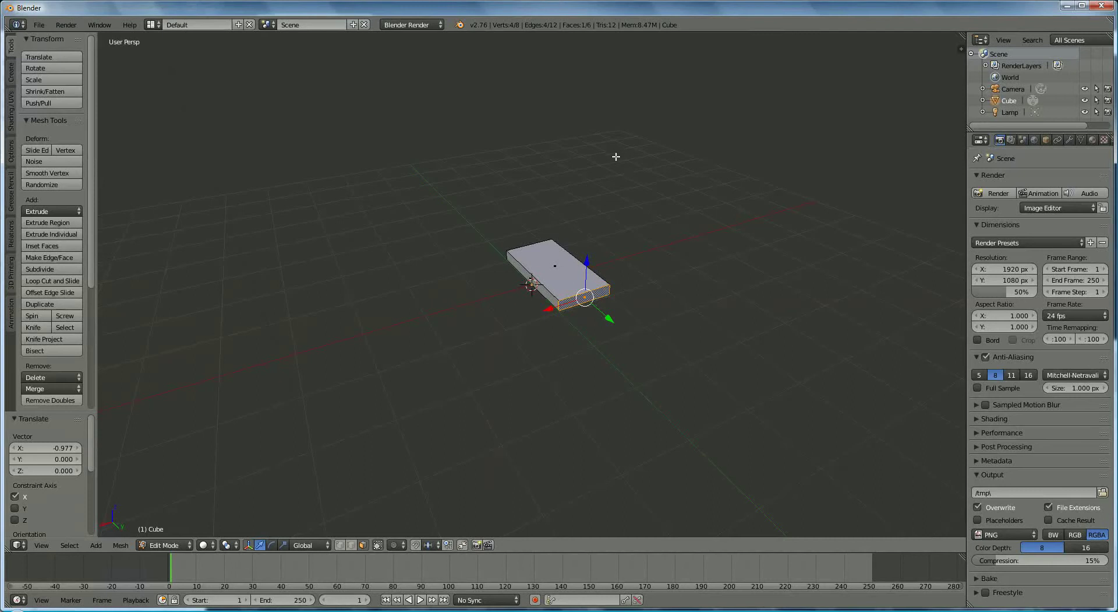
drag(608, 318, 821, 500)
scroll(755, 413, down, 4)
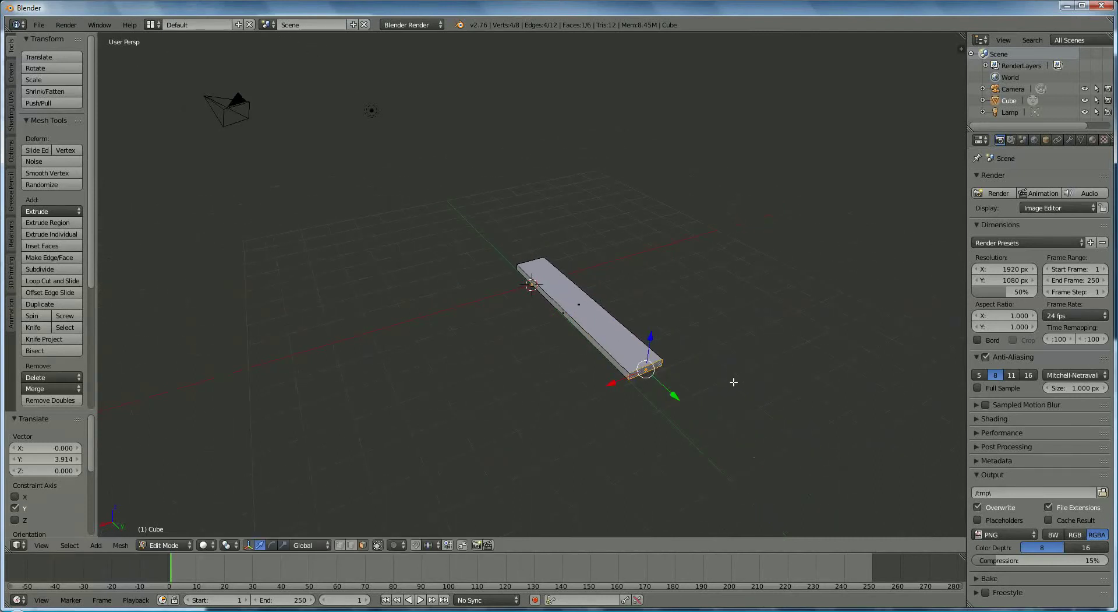
scroll(734, 382, down, 1)
key(g)
key(y)
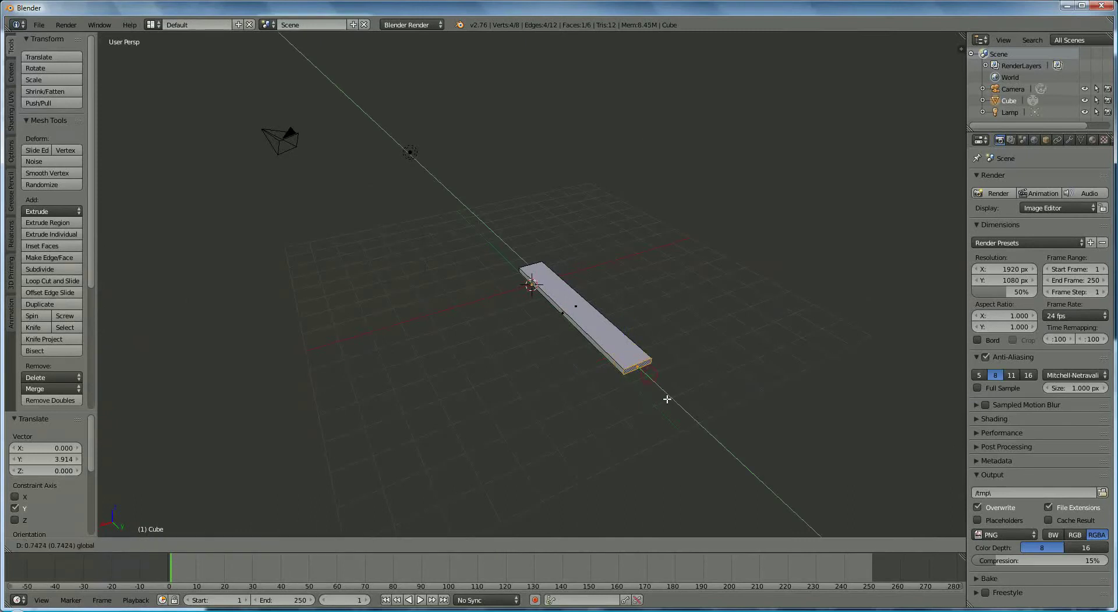
click(684, 415)
scroll(757, 385, up, 3)
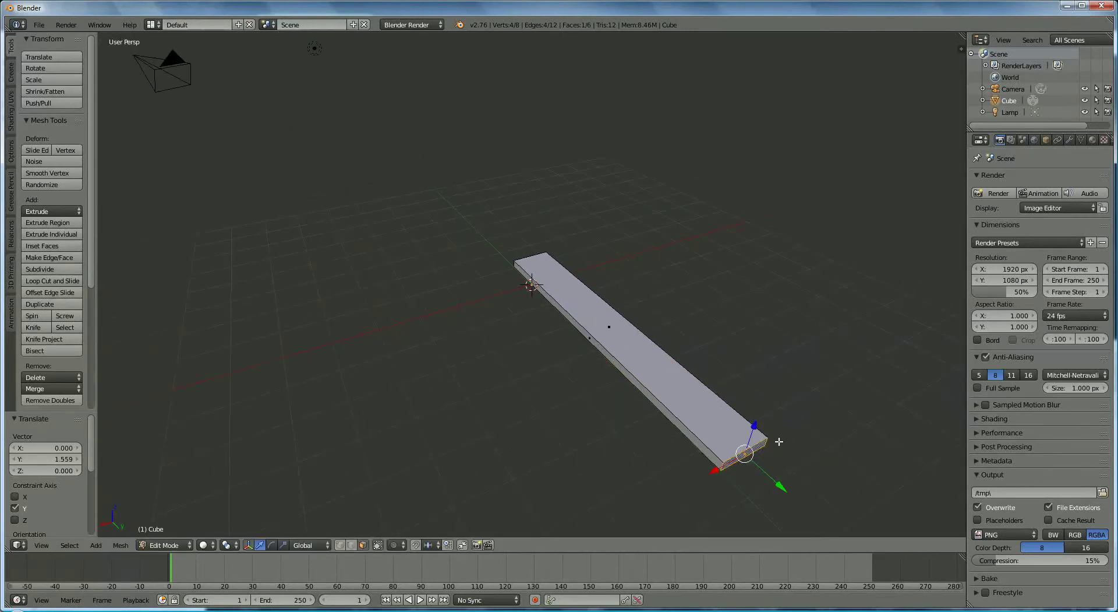
key(s)
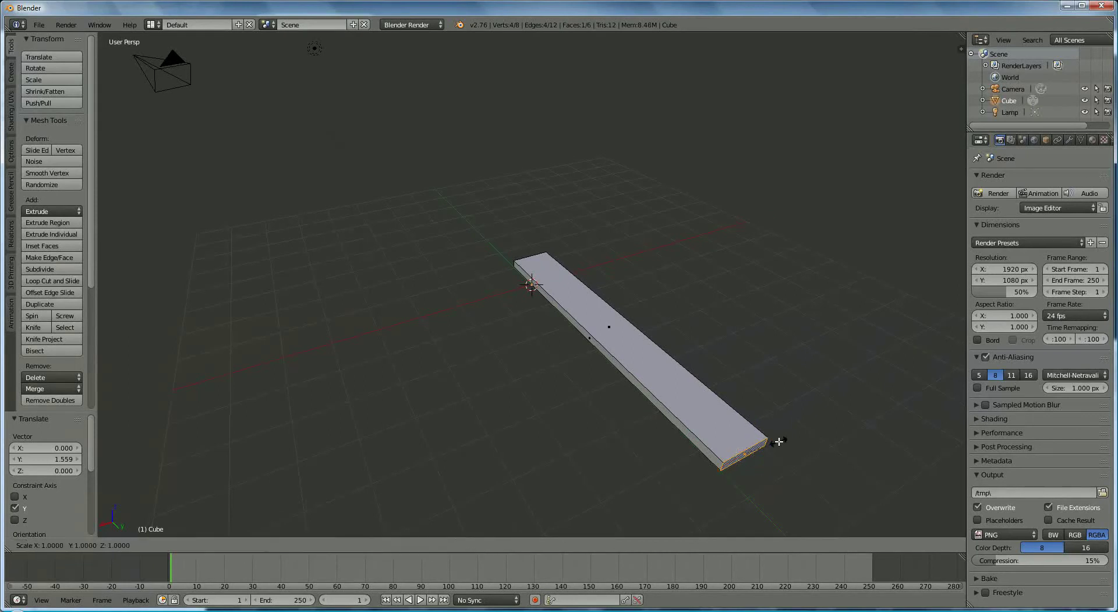
key(x)
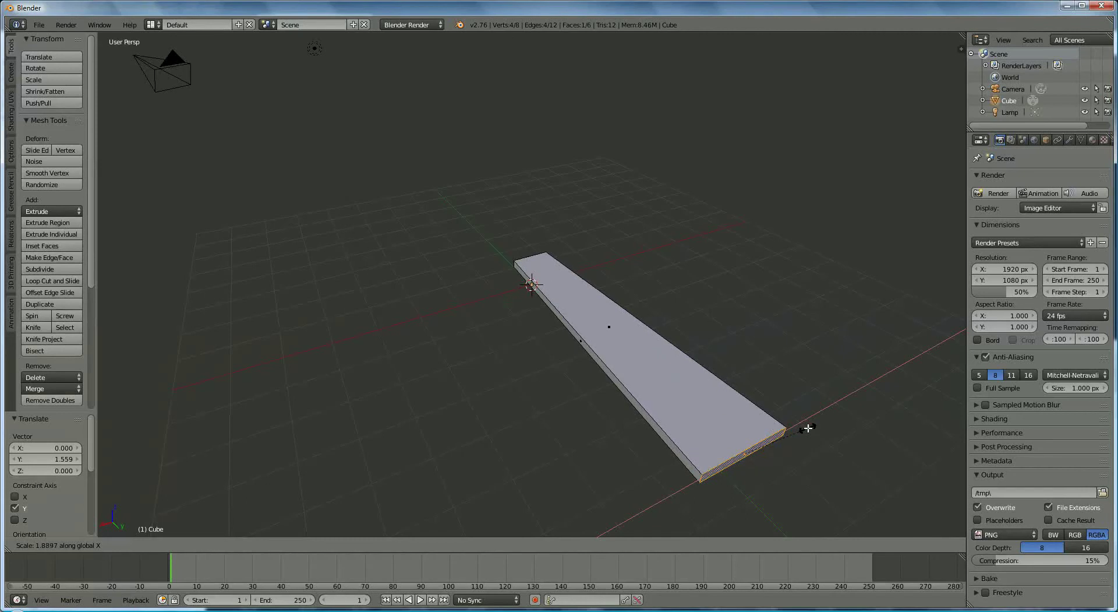
Step: Confirm the widened end, then extrude that end face 0.934 along Y
click(809, 428)
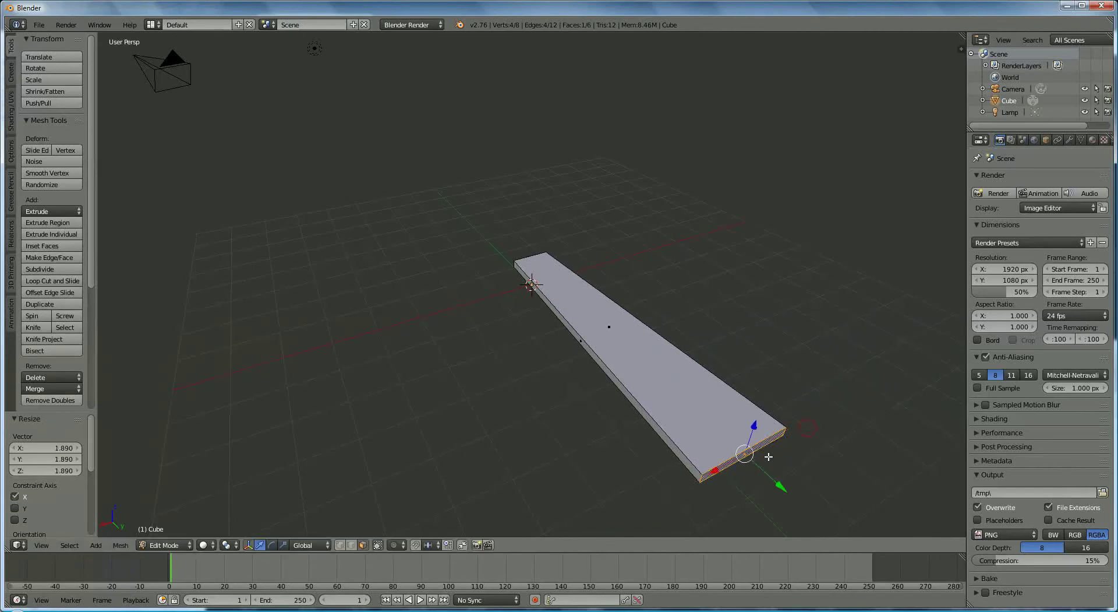
key(e)
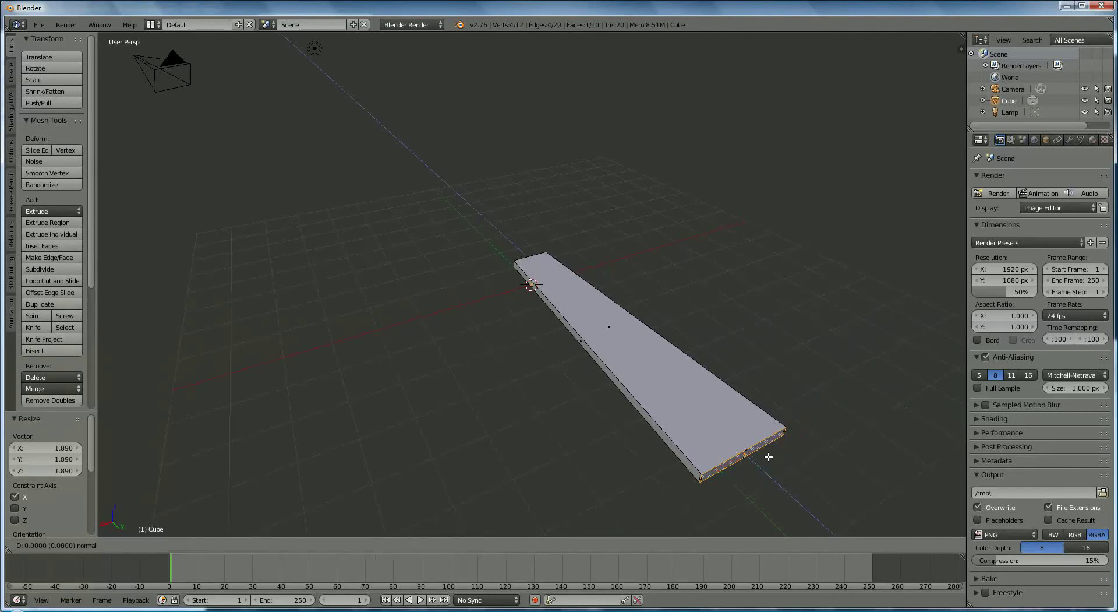
key(y)
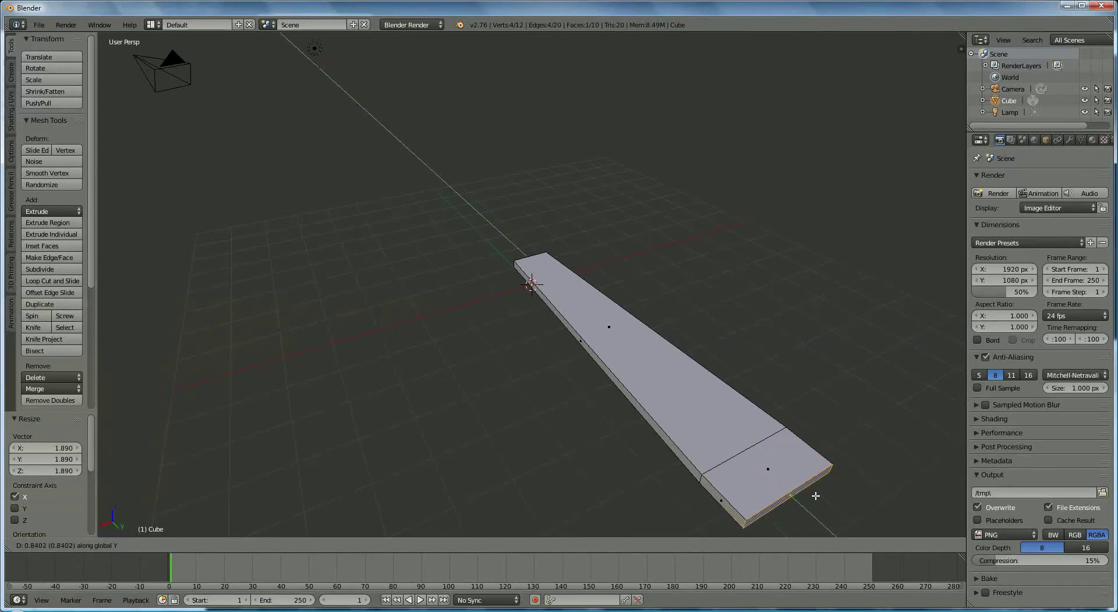
click(823, 499)
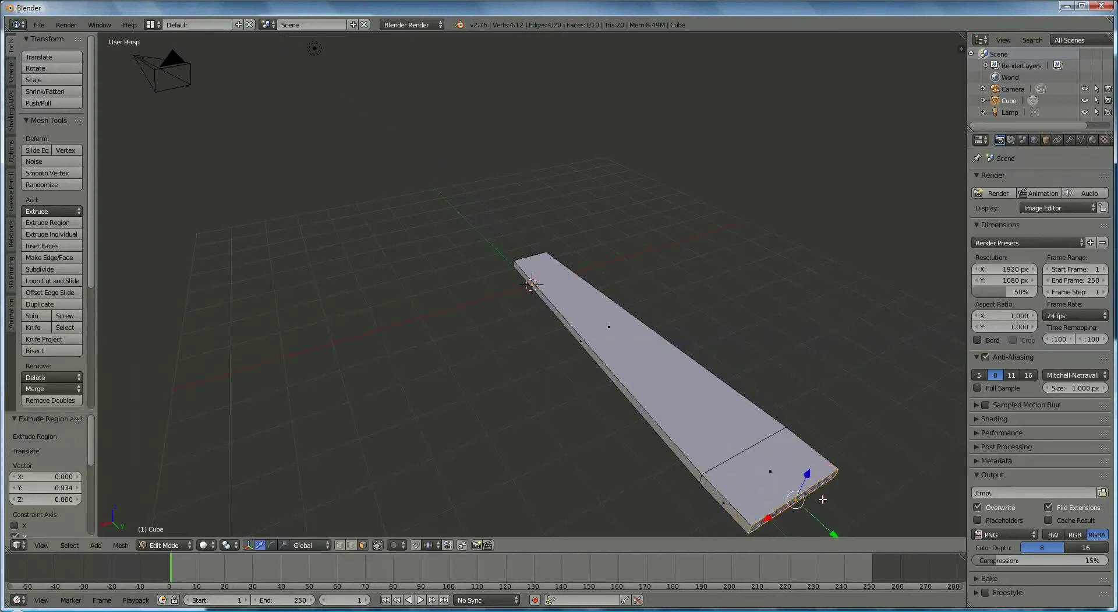
Step: Narrow the new tip face to 0.414 along X
key(s)
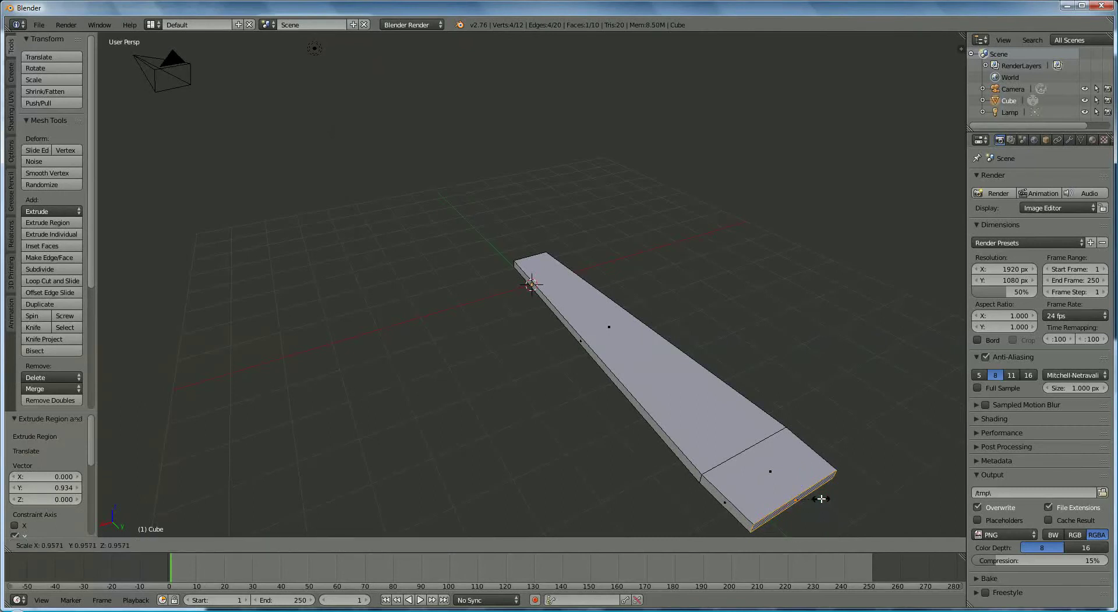
key(y)
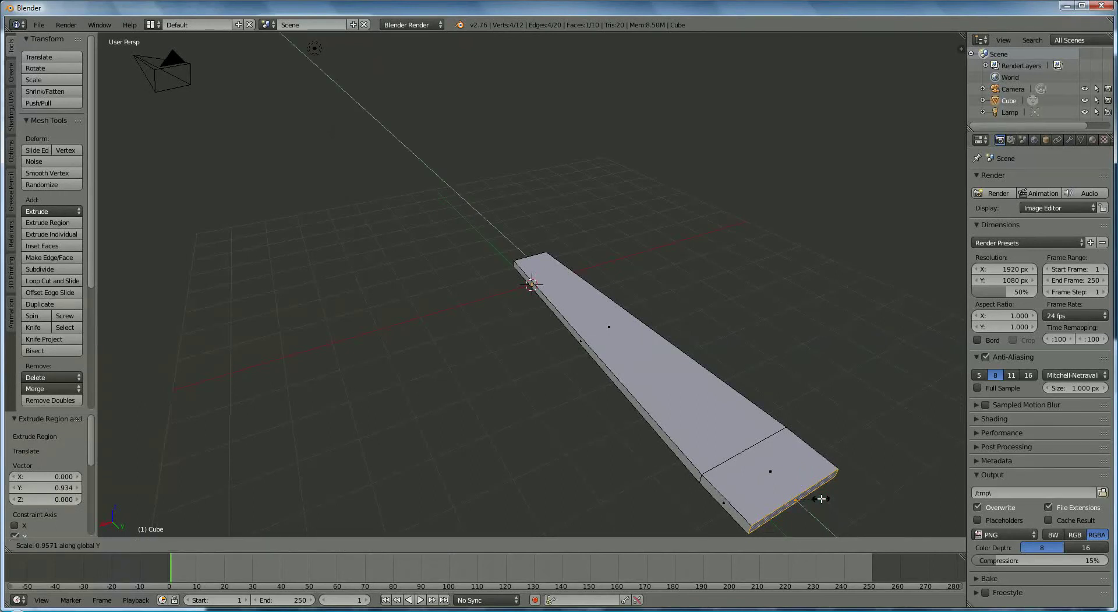
key(x)
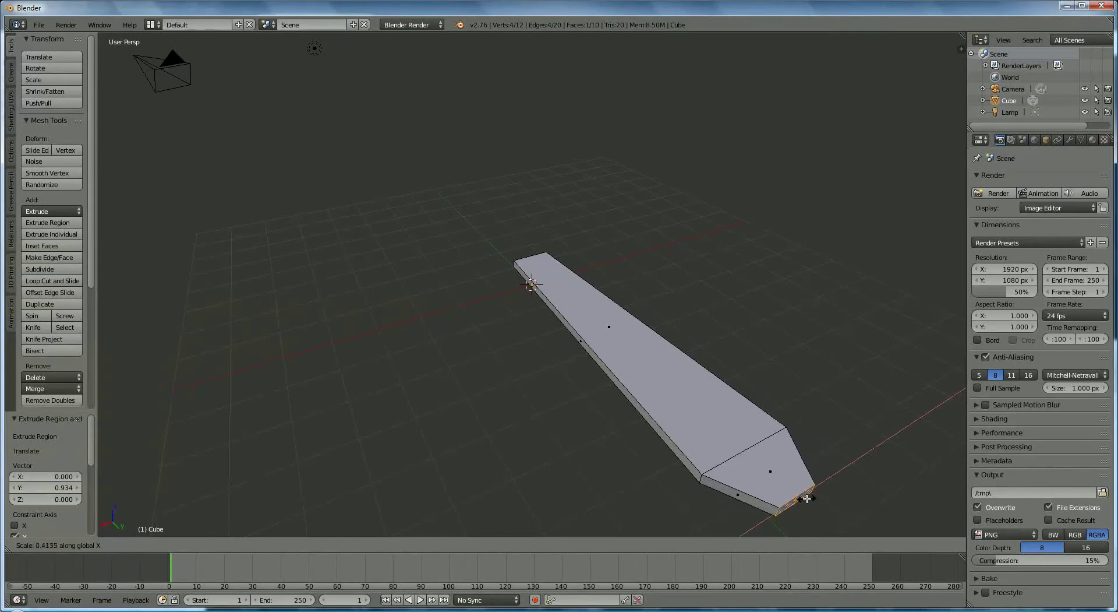
click(807, 498)
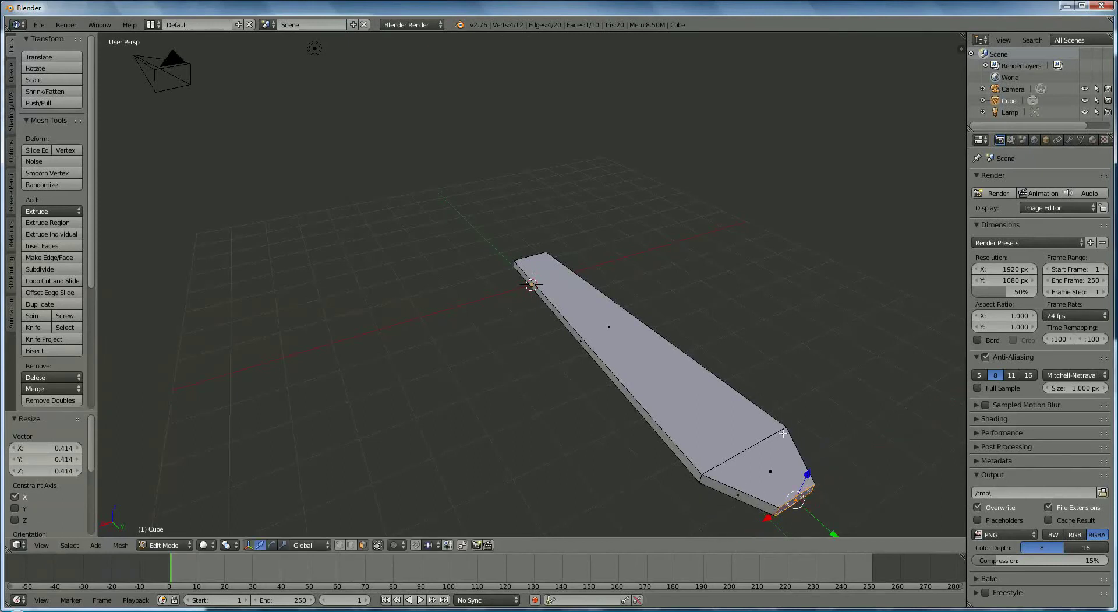
Step: Raise the strip's top and tip faces along Z by 0.212, then 0.079
middle_drag(771, 458, 816, 429)
scroll(809, 402, up, 3)
right_click(743, 265)
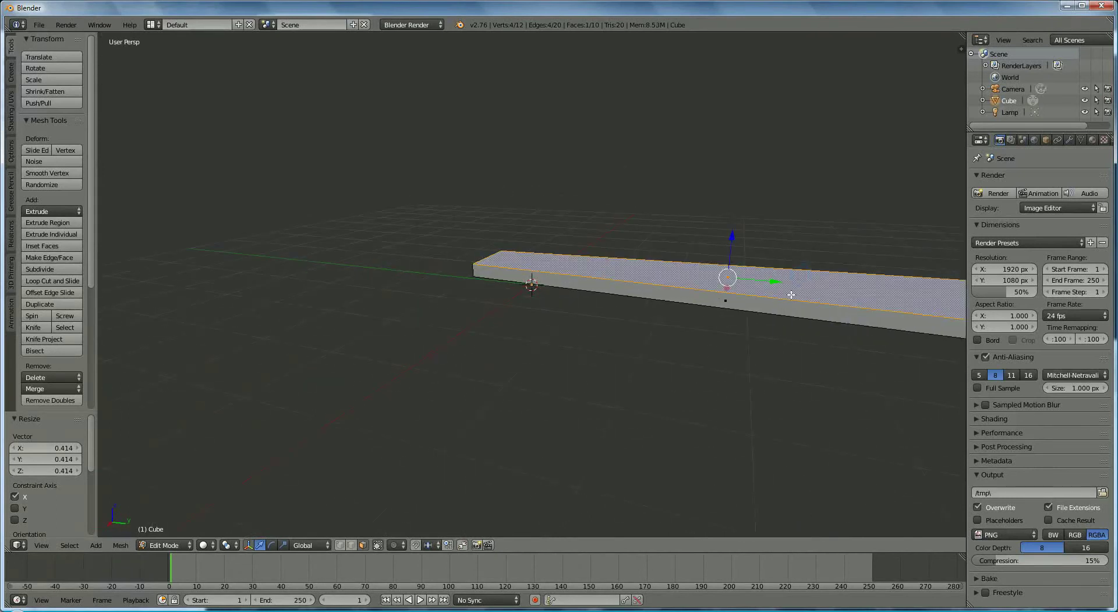
scroll(791, 296, down, 2)
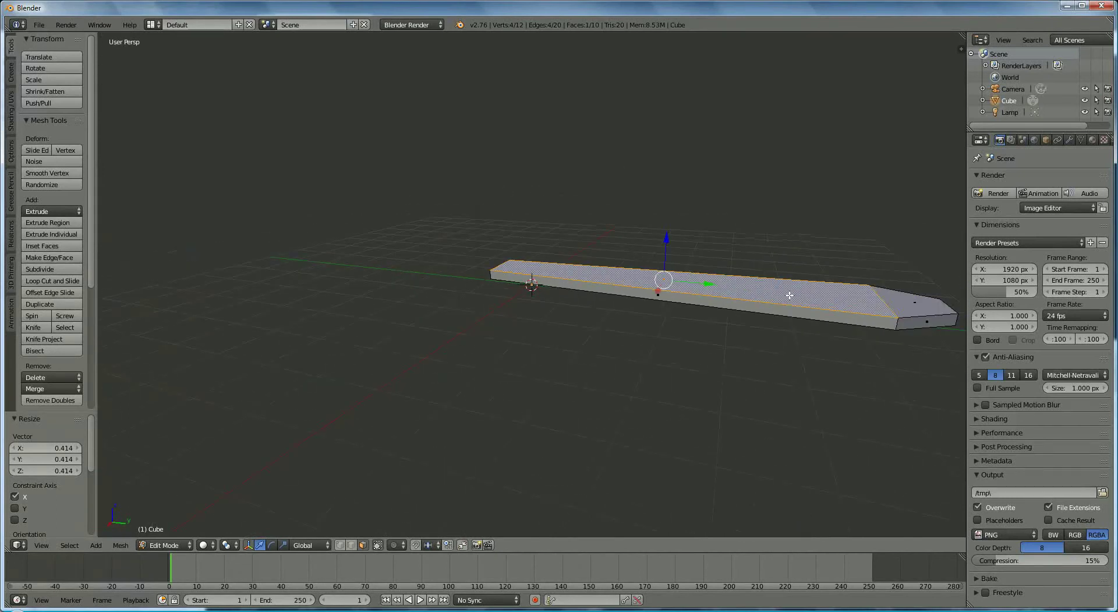
shift+right_click(912, 304)
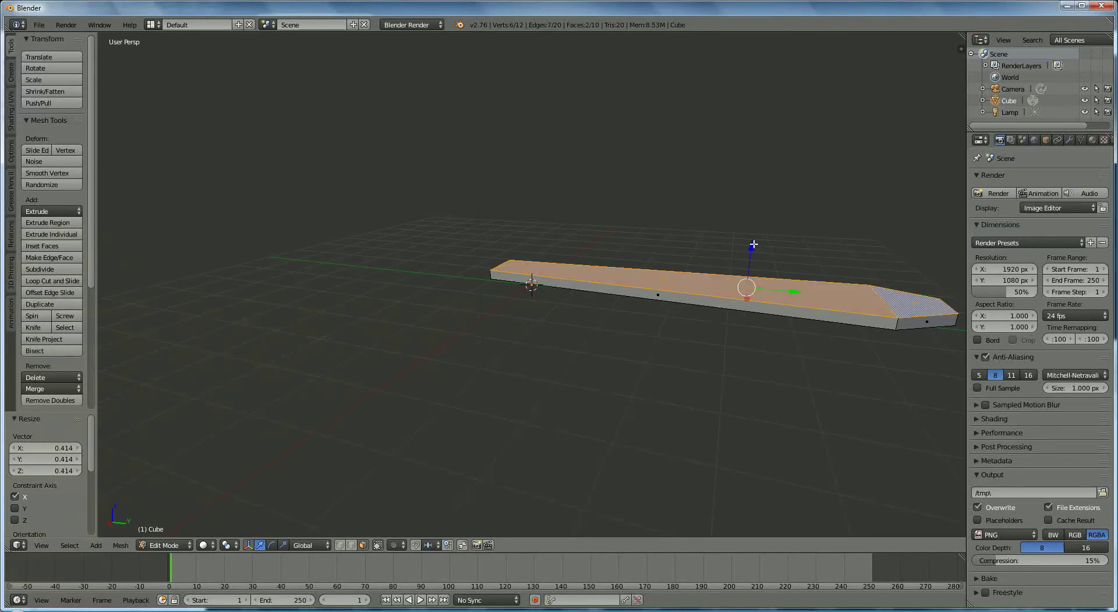
drag(754, 243, 754, 236)
middle_drag(718, 290, 642, 284)
drag(605, 143, 604, 143)
scroll(586, 270, down, 2)
scroll(577, 271, up, 2)
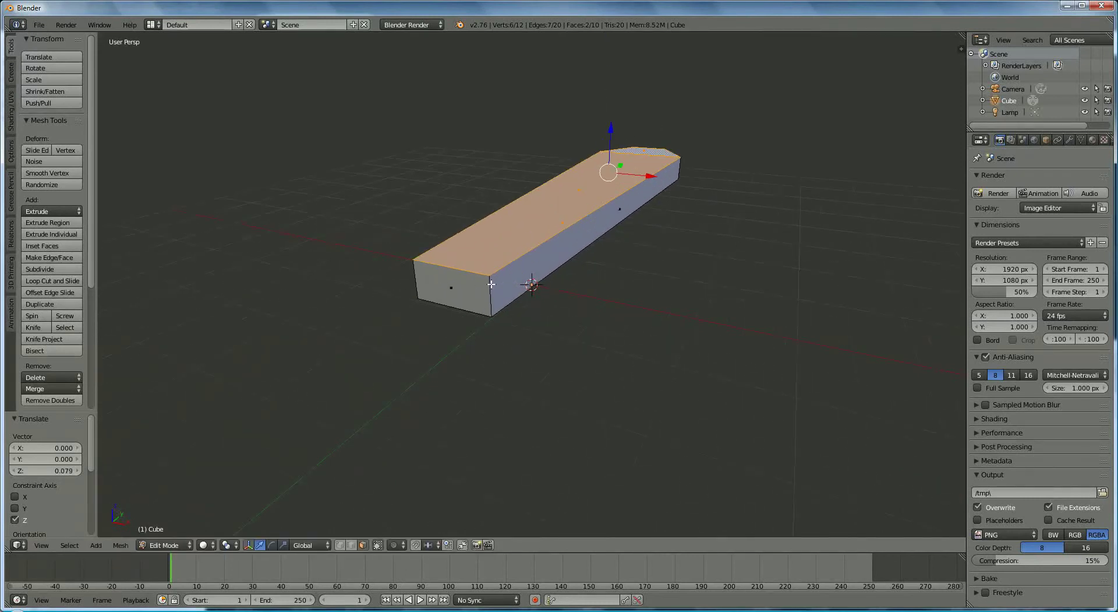
Step: Extrude the bar's opposite end face 0.656 along Y
right_click(466, 288)
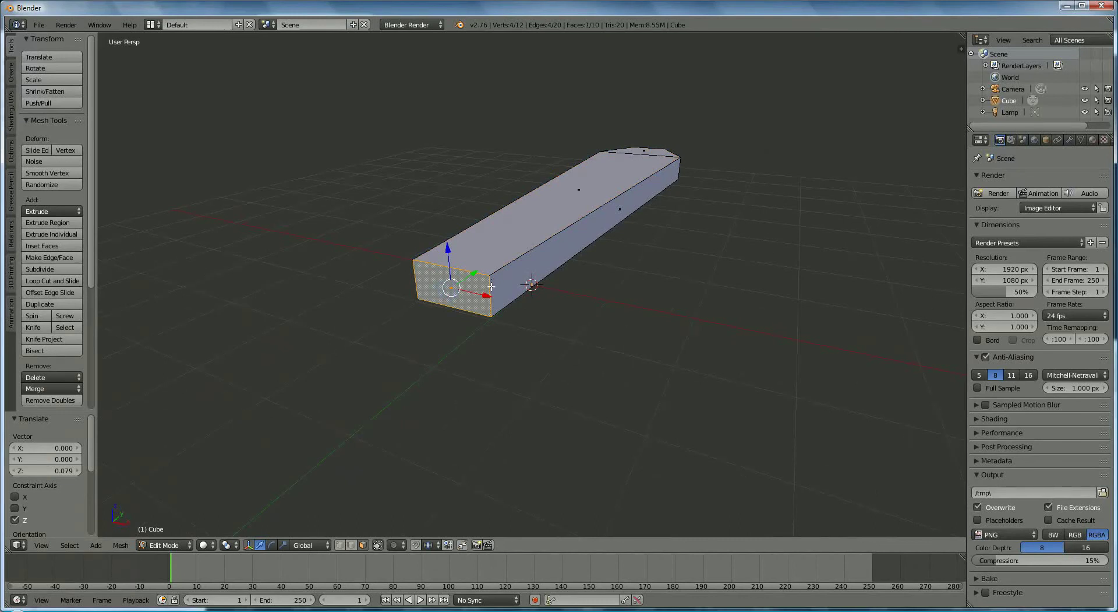
key(e)
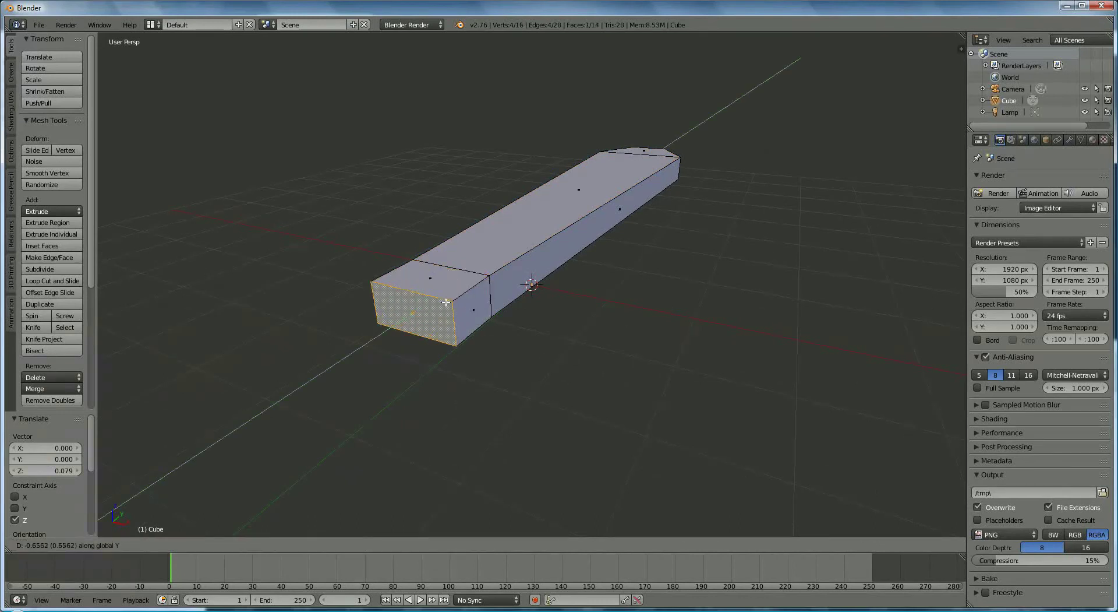
click(445, 302)
Step: Squash the new end face to 0.251 along Z and lower it slightly
key(s)
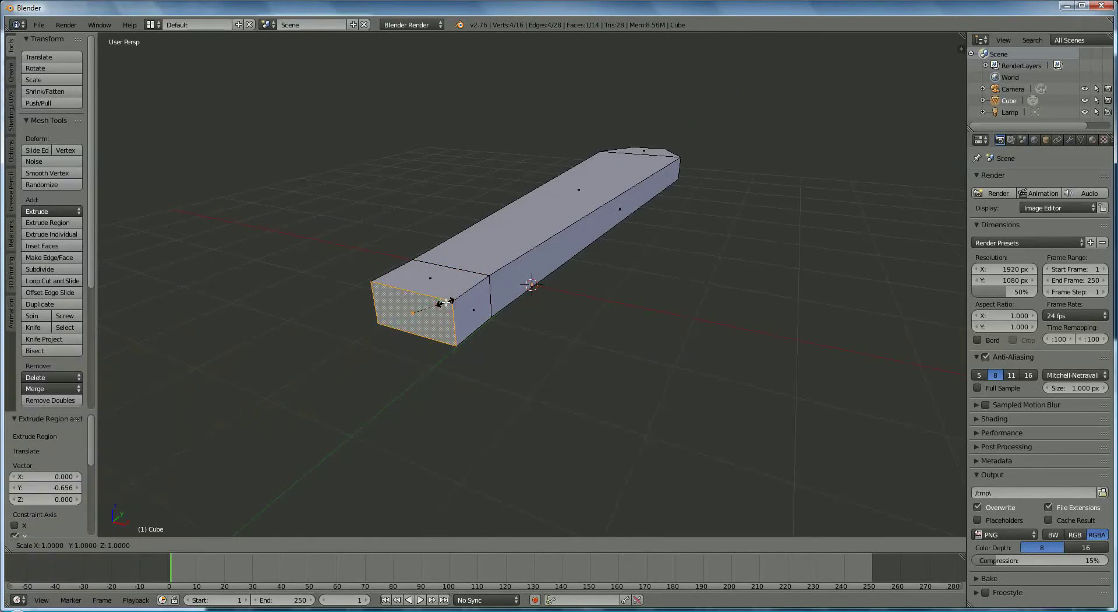
key(z)
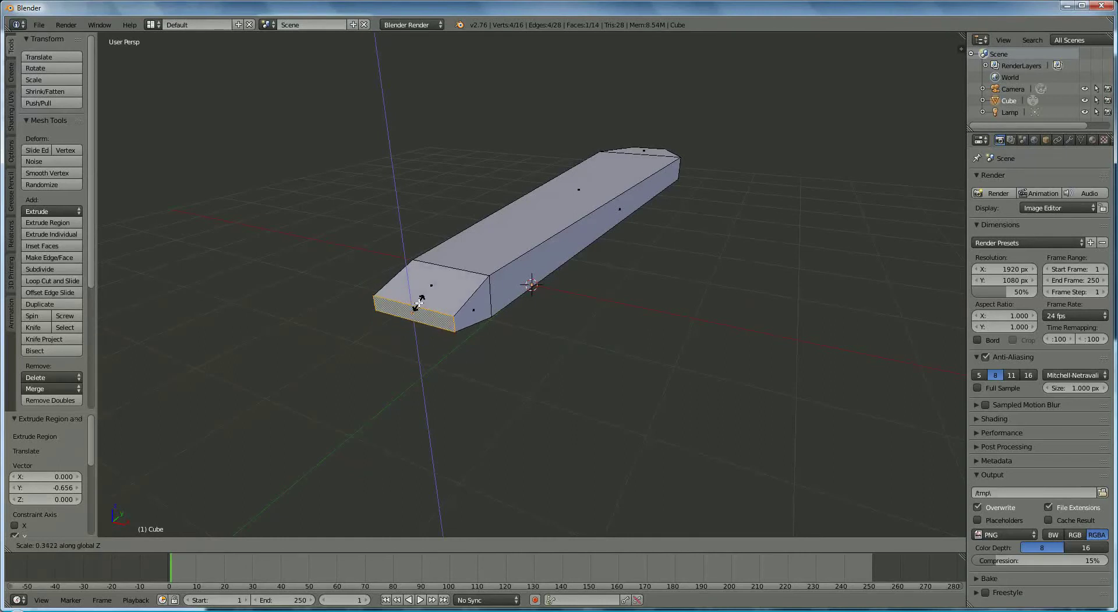
click(417, 304)
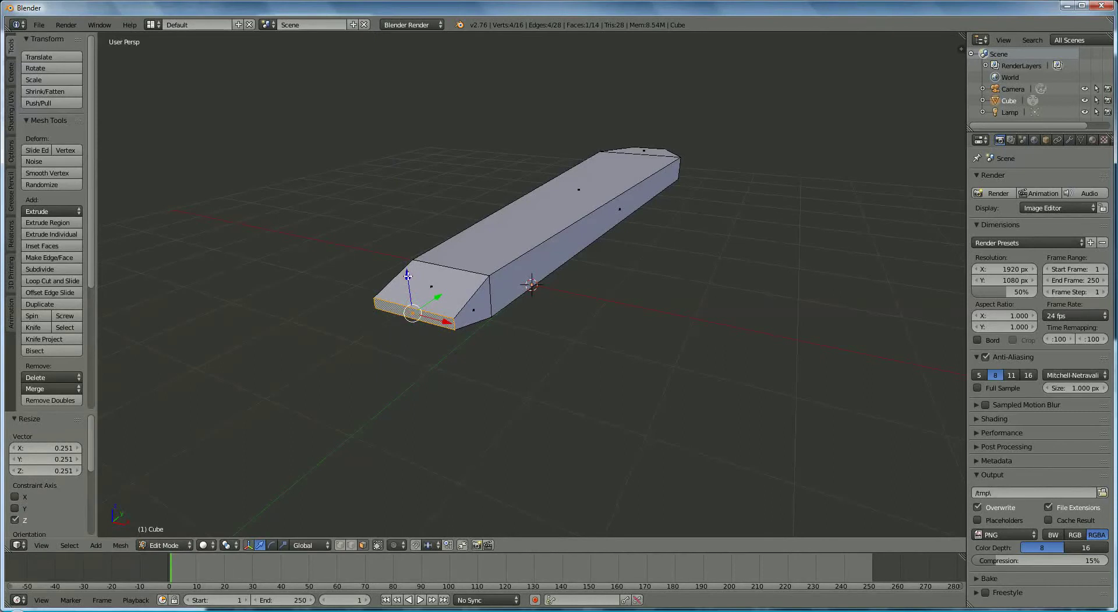
drag(408, 276, 410, 277)
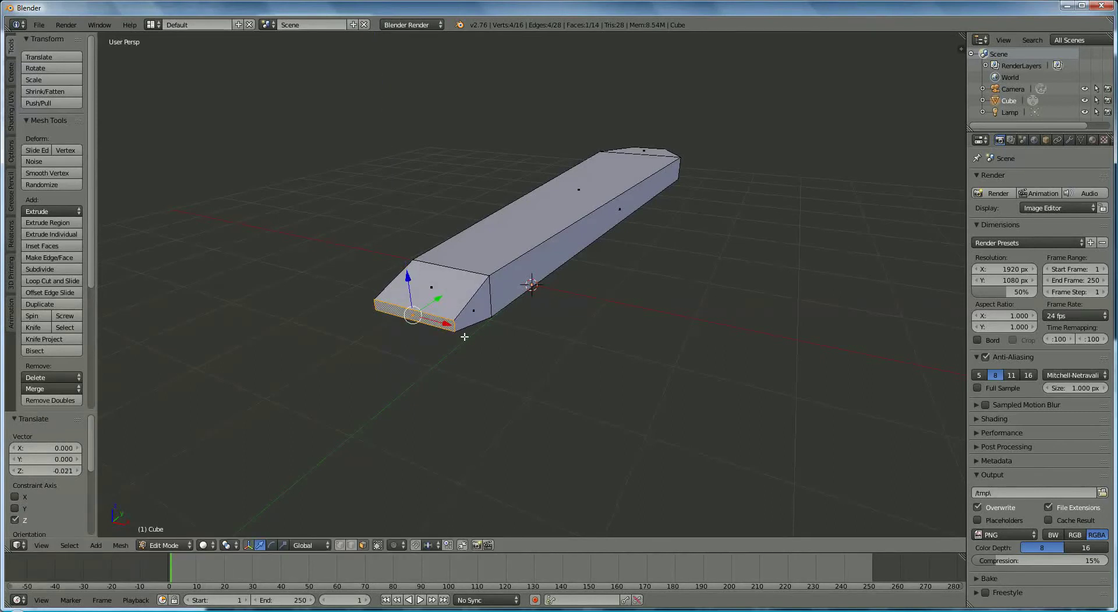
Step: Extrude the end face along Y to add a long new section
scroll(475, 330, down, 1)
scroll(519, 309, down, 2)
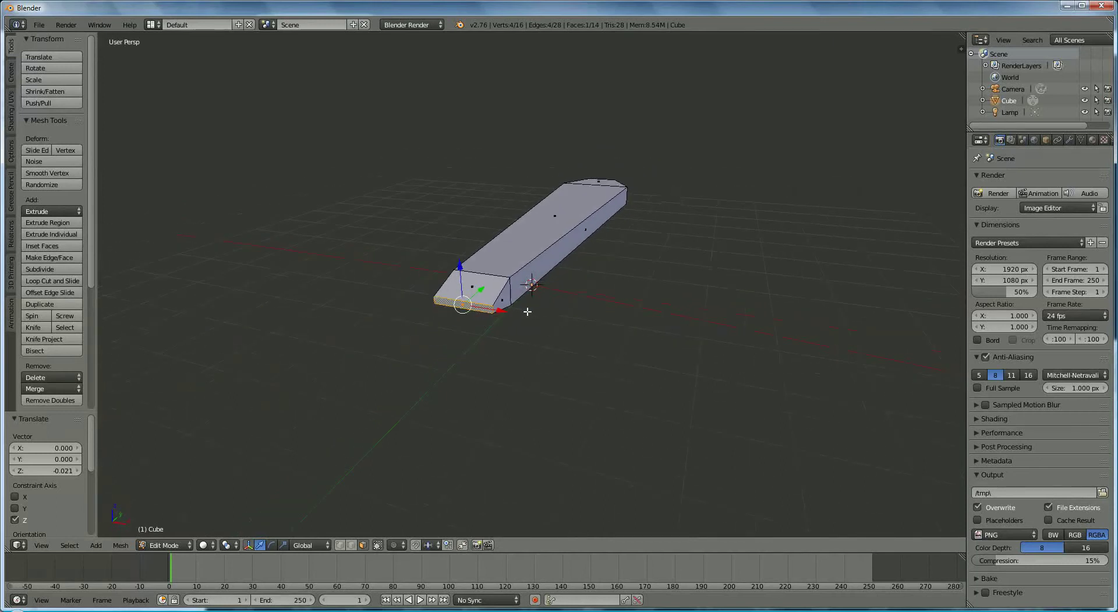
key(e)
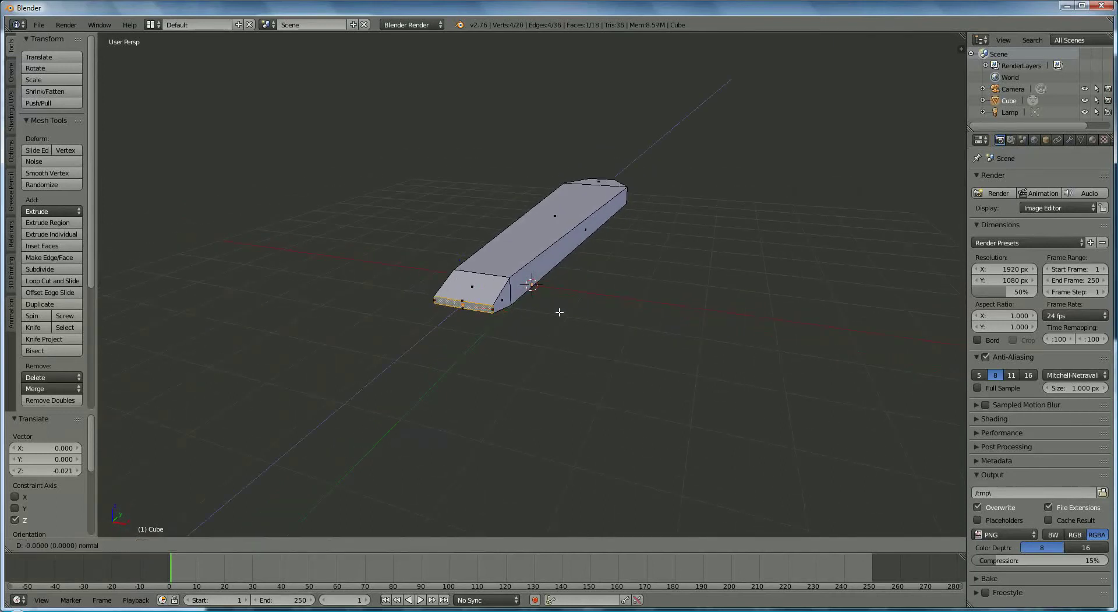
key(y)
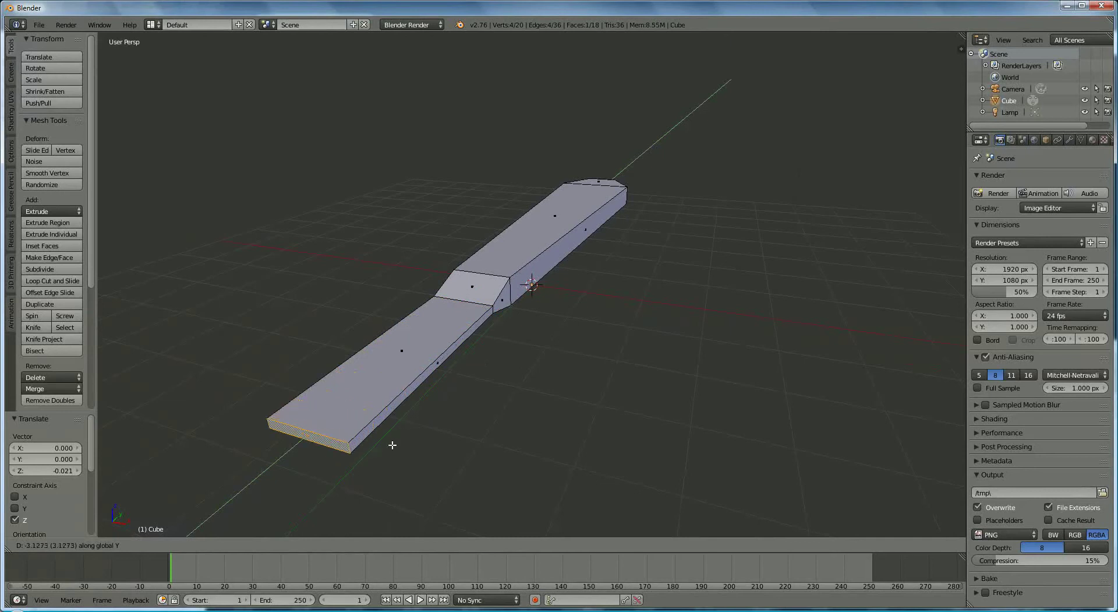
click(356, 496)
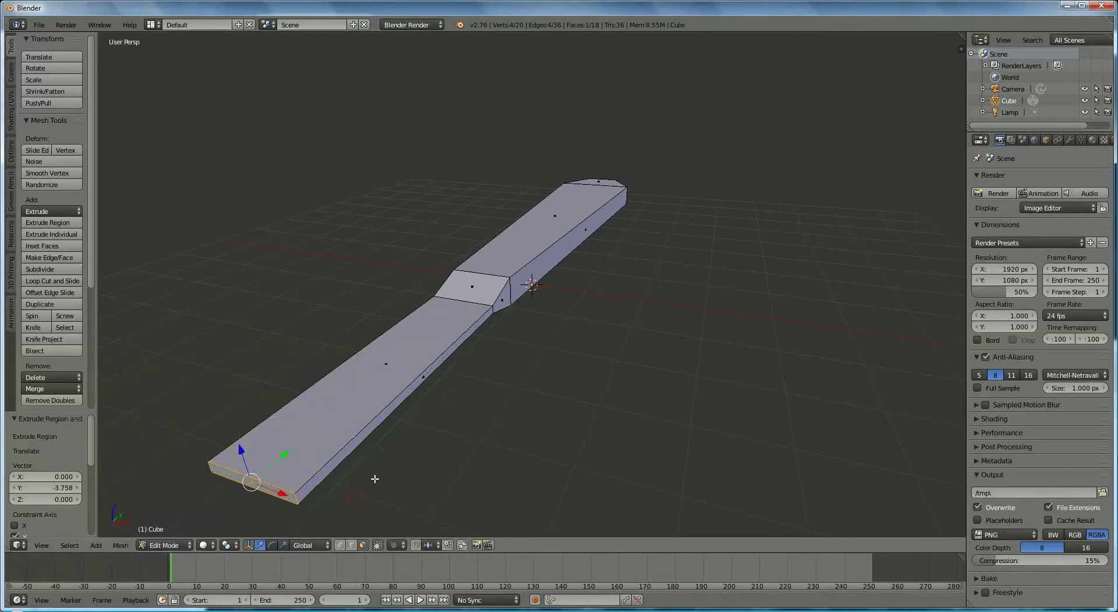
Step: Scale the new end face along X, then enlarge it uniformly by 1.296
scroll(424, 471, down, 1)
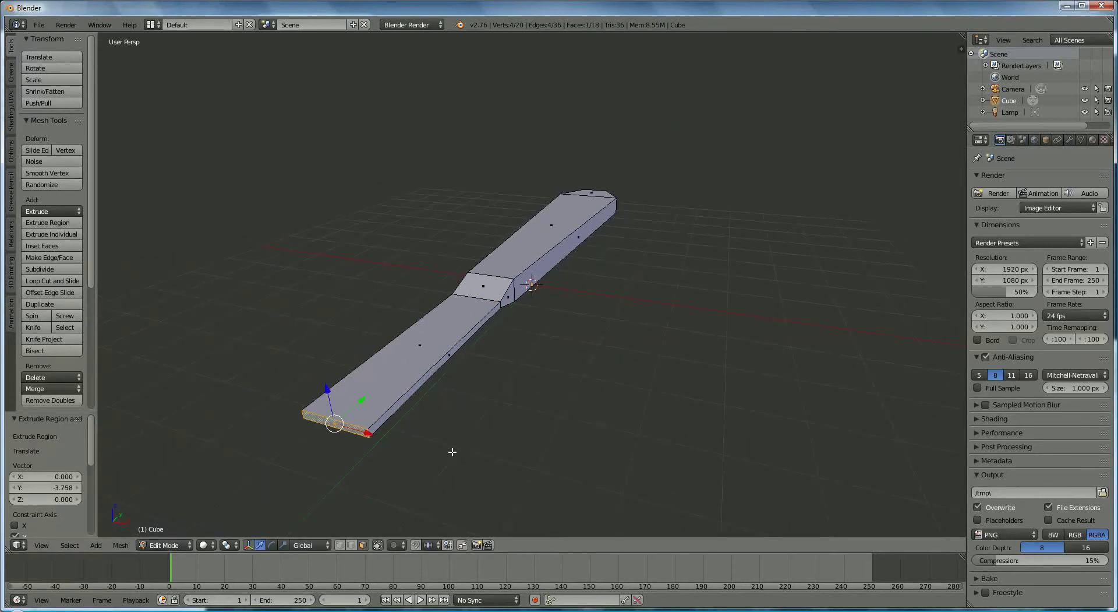
key(s)
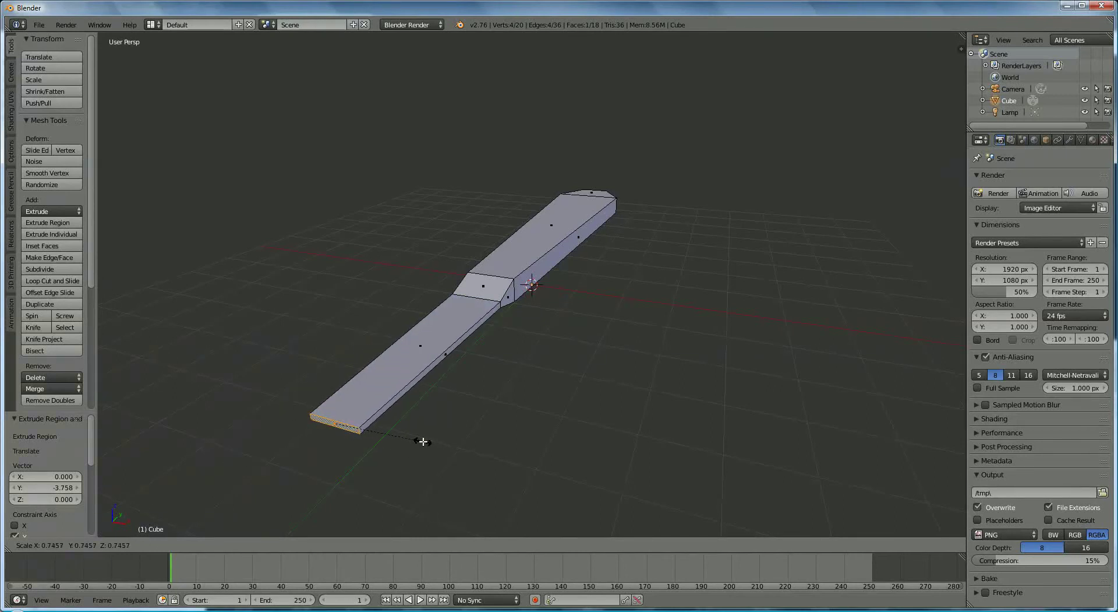
key(x)
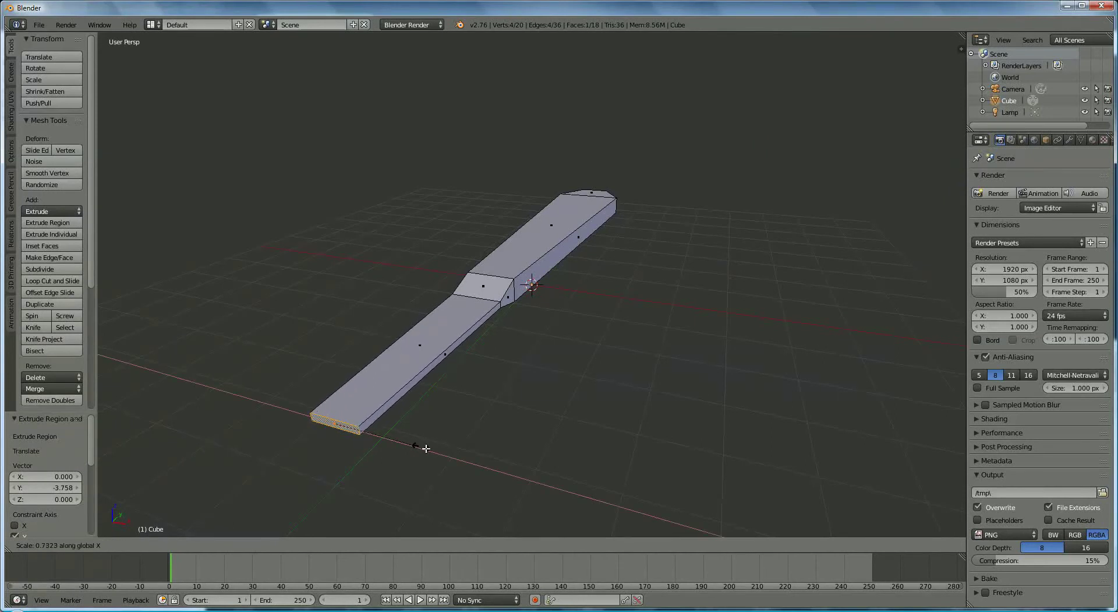
click(455, 457)
middle_drag(397, 463, 470, 455)
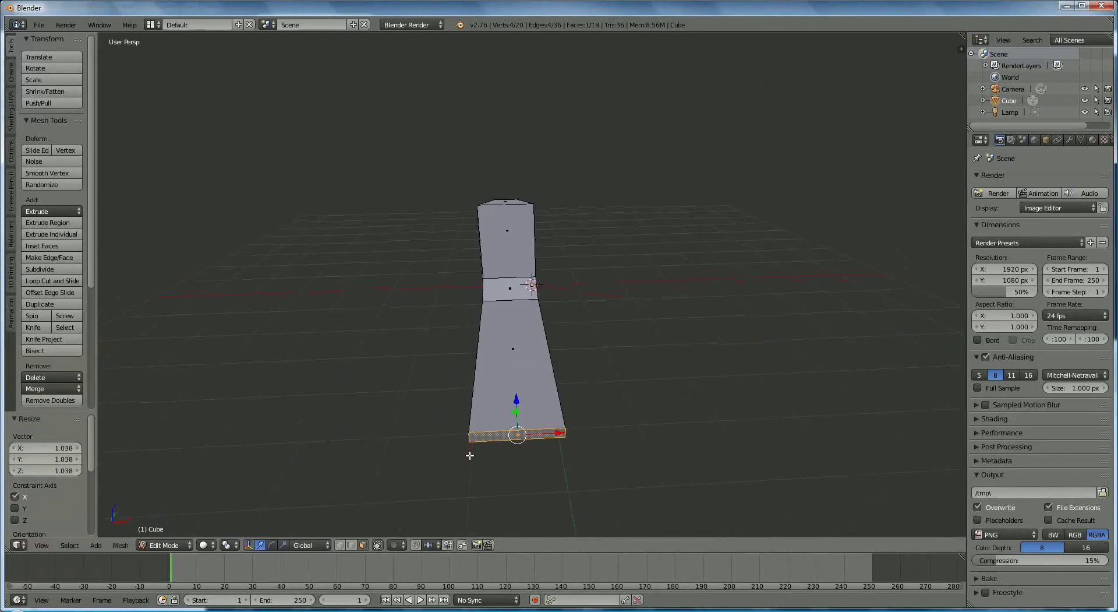
key(s)
click(584, 448)
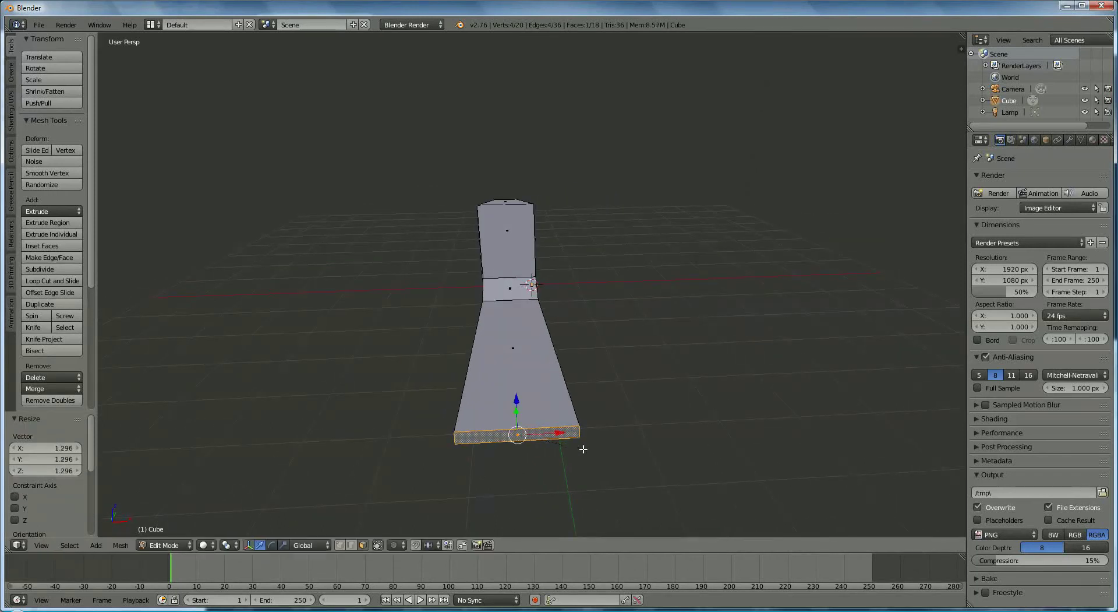
Step: Shift the enlarged end face sideways 0.039 along X in two moves
key(g)
key(x)
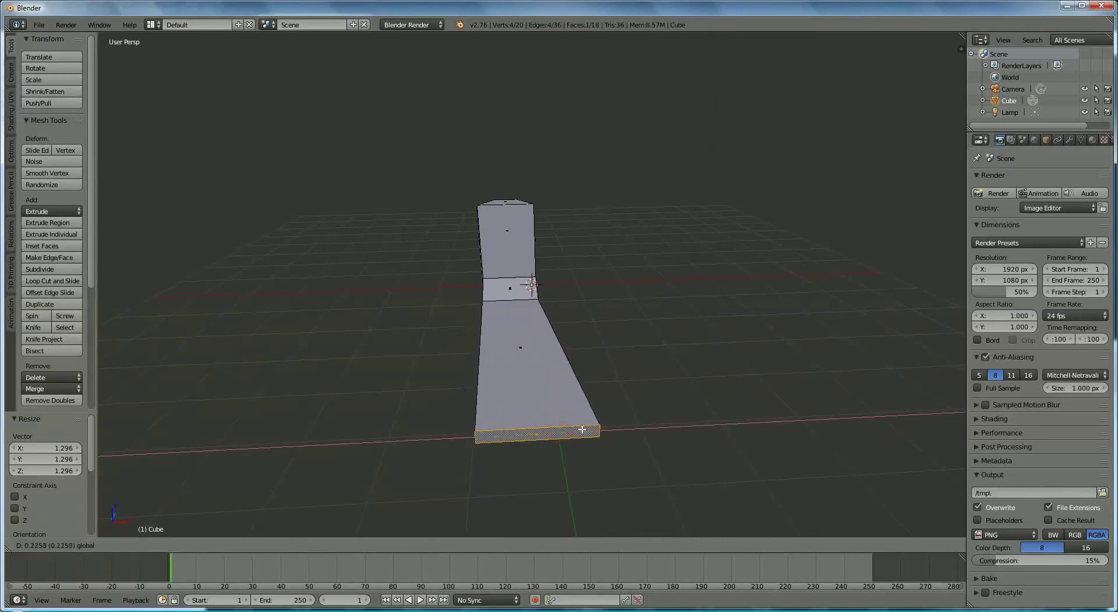
click(585, 430)
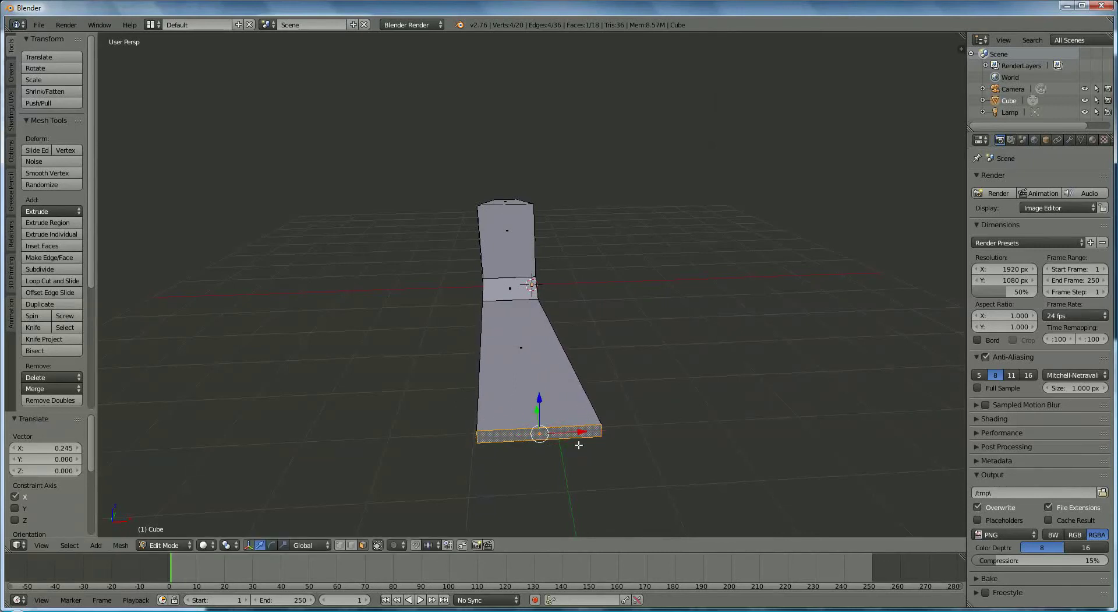
key(g)
key(x)
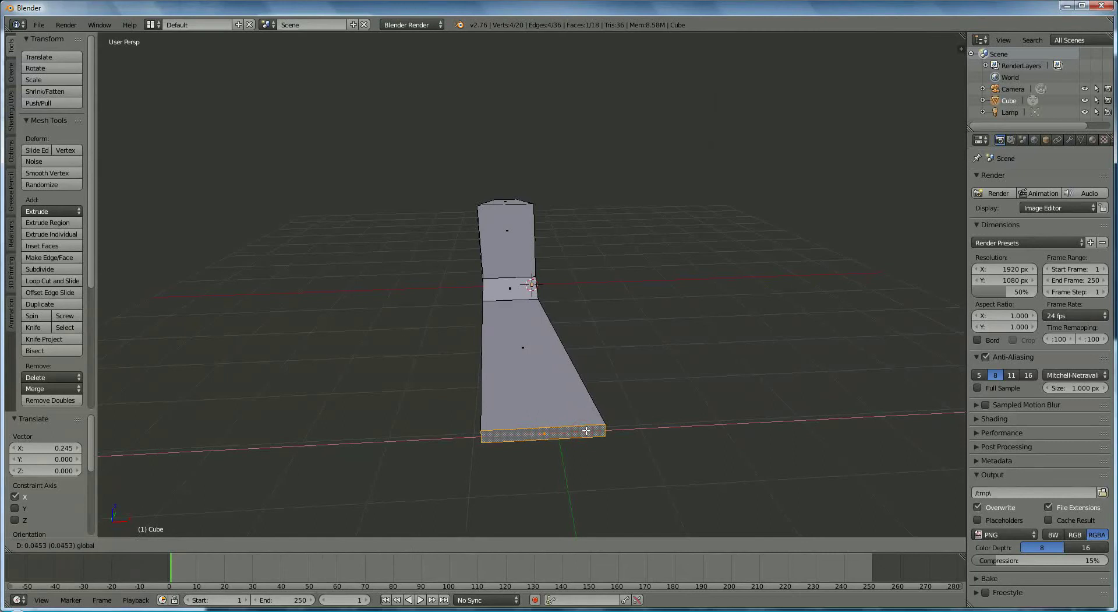
click(585, 430)
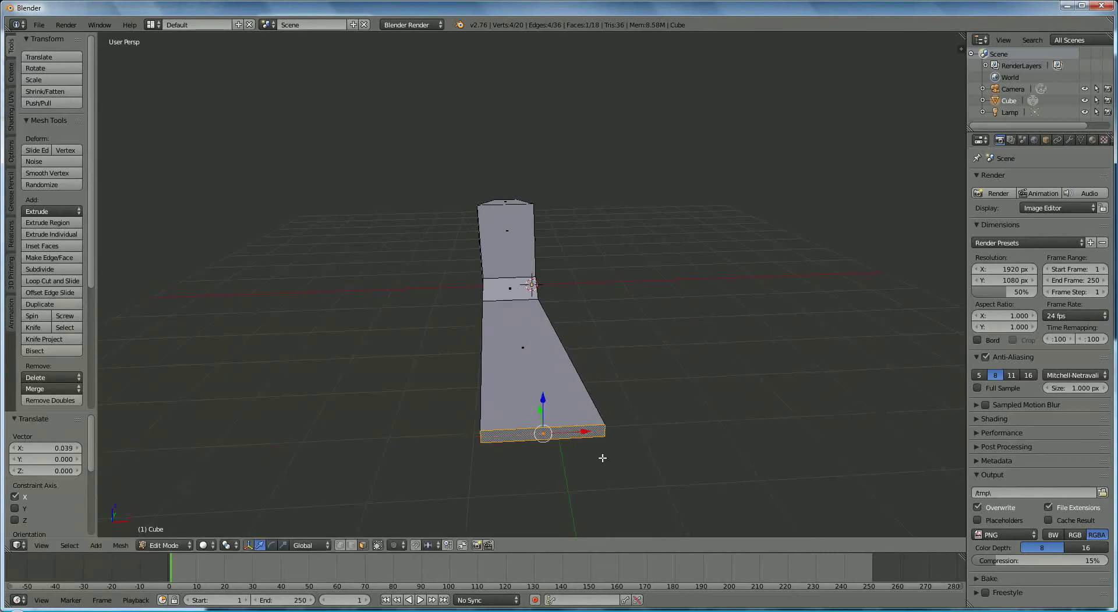
middle_drag(601, 457, 564, 459)
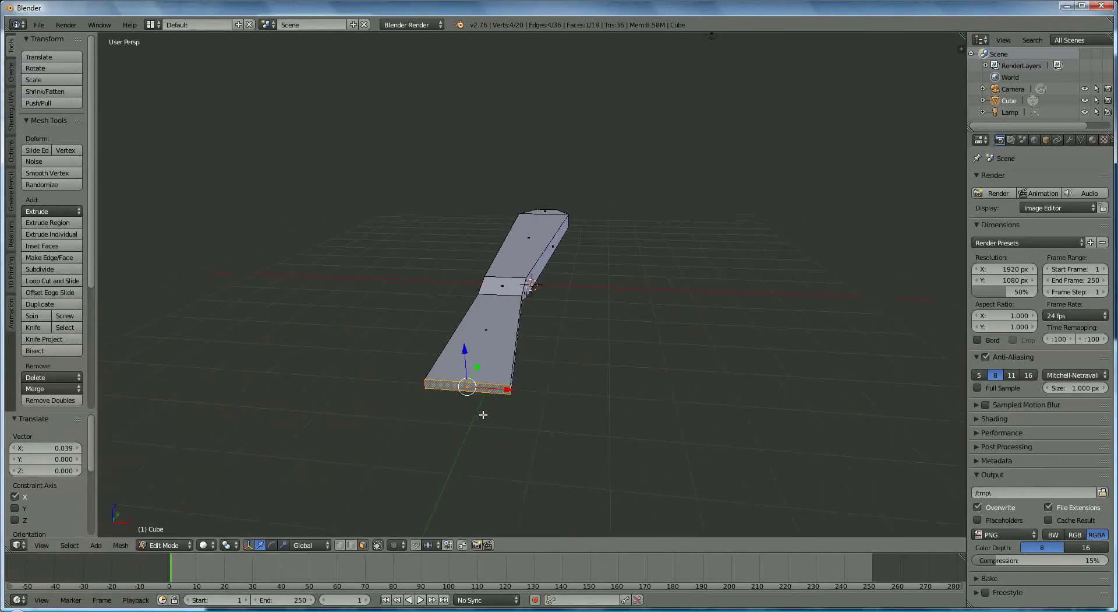
Step: Extrude another section along Y and narrow its end face to 0.398 along X
key(e)
key(y)
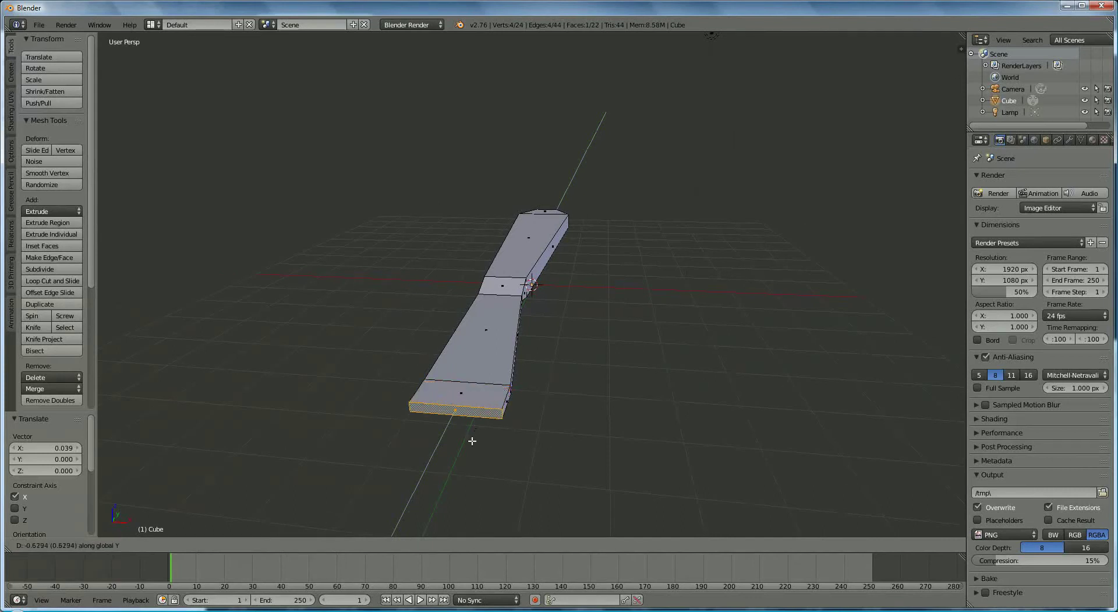
click(453, 492)
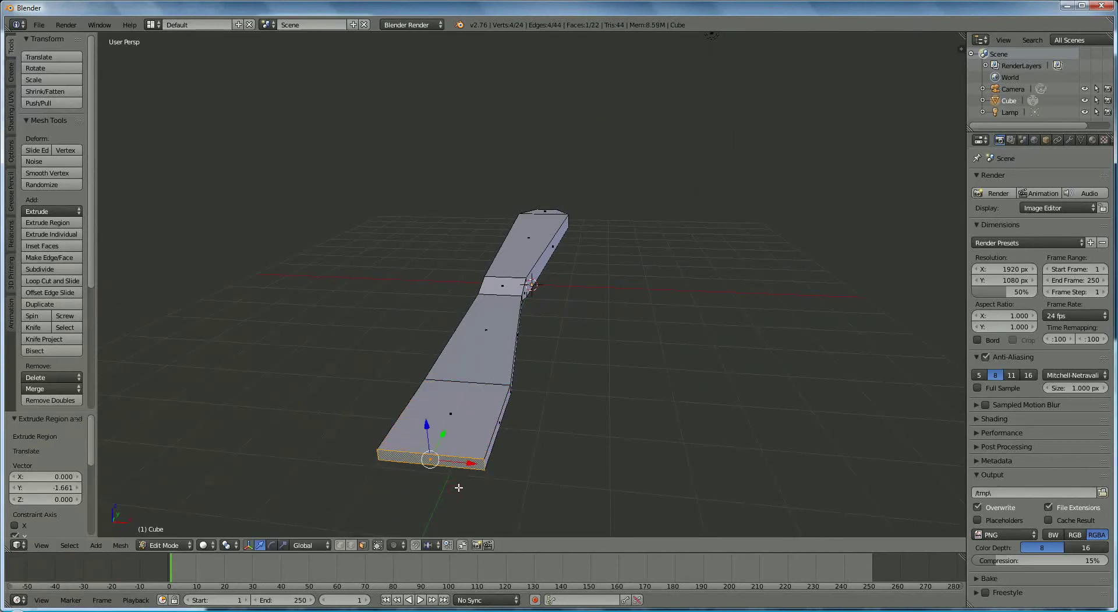
key(s)
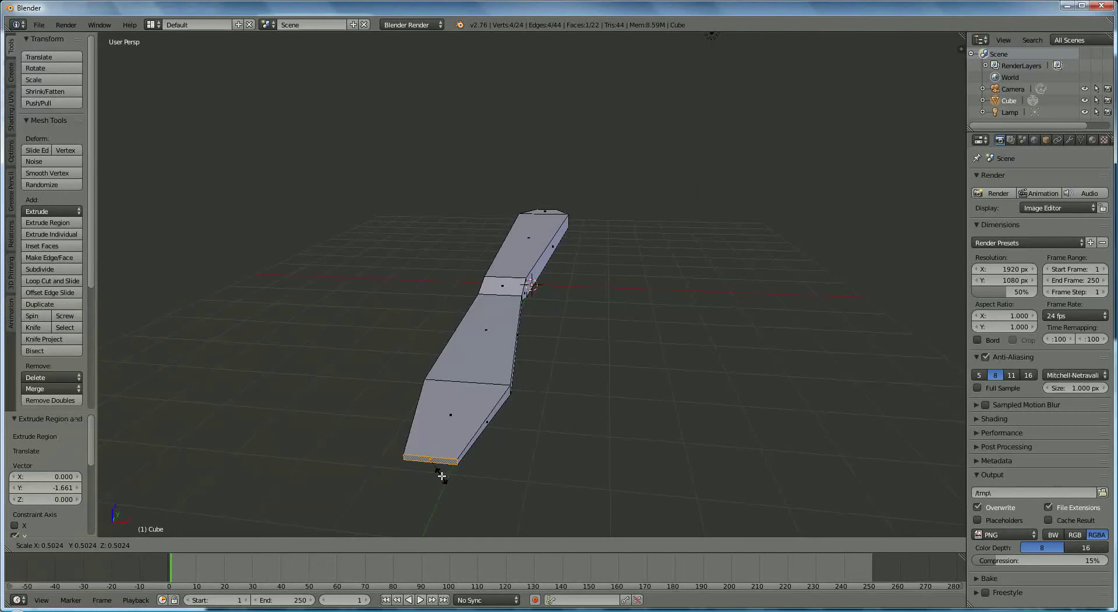
key(x)
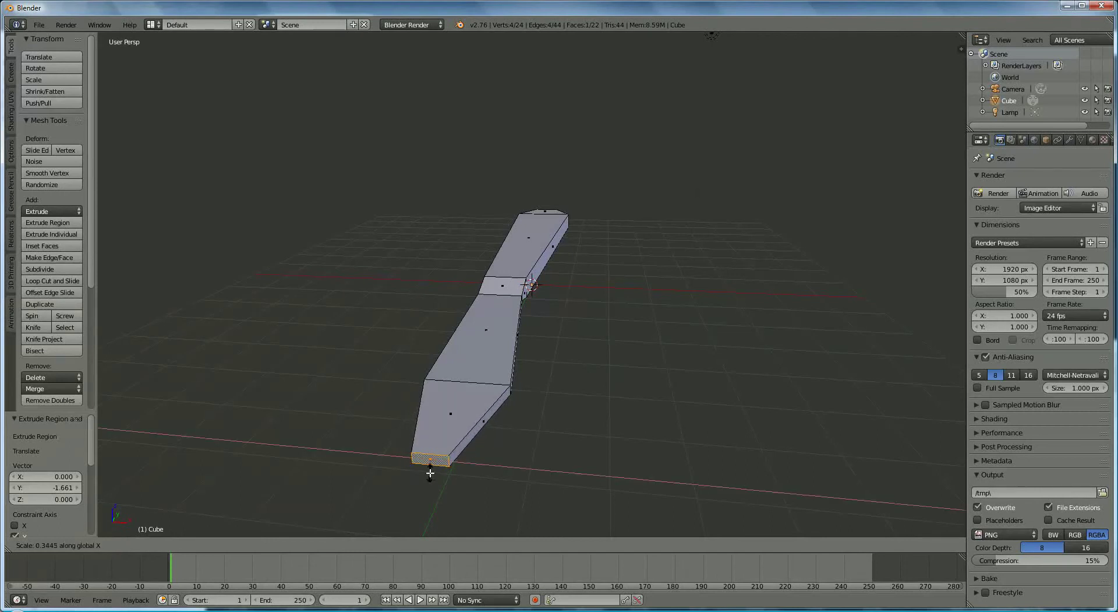
click(443, 466)
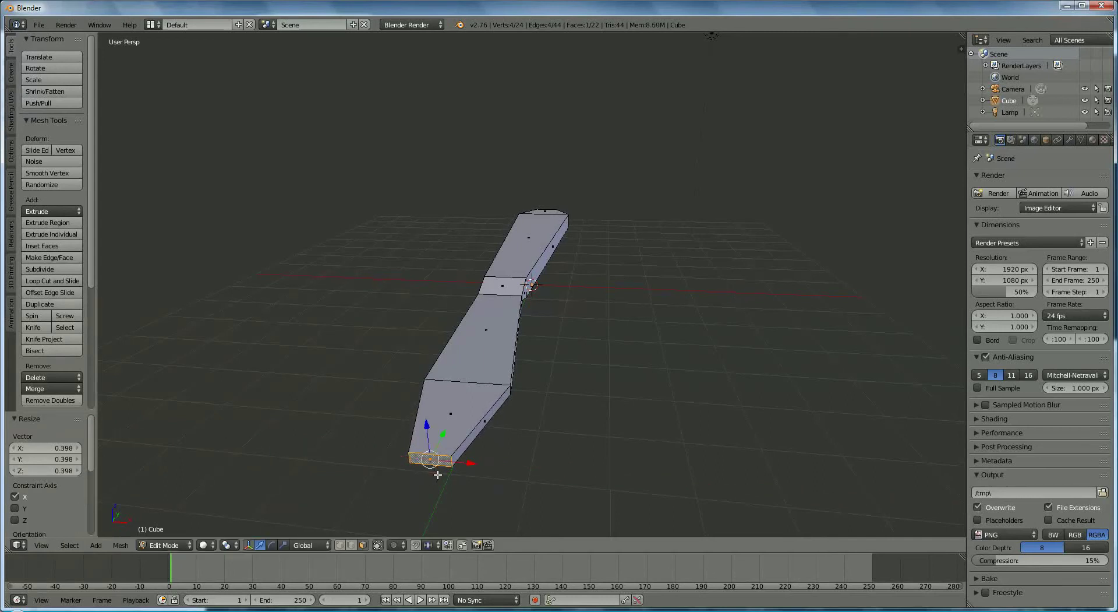
Step: Offset the narrowed end sideways along X, nudging it -0.015, then view from above
middle_drag(496, 464, 549, 462)
drag(549, 463, 528, 466)
click(520, 465)
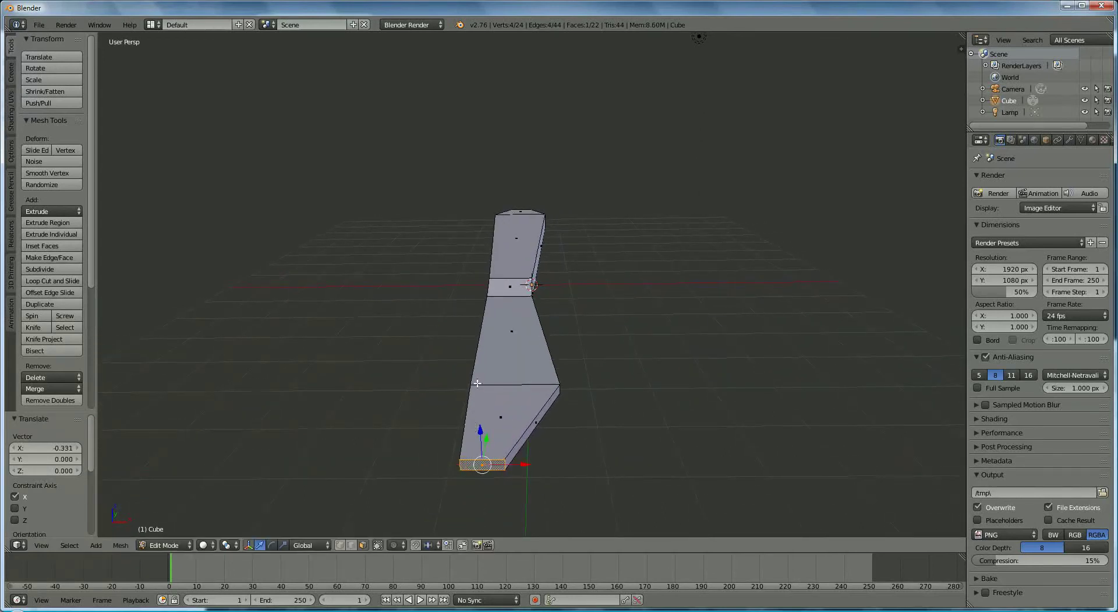
middle_drag(563, 460, 560, 471)
key(g)
key(x)
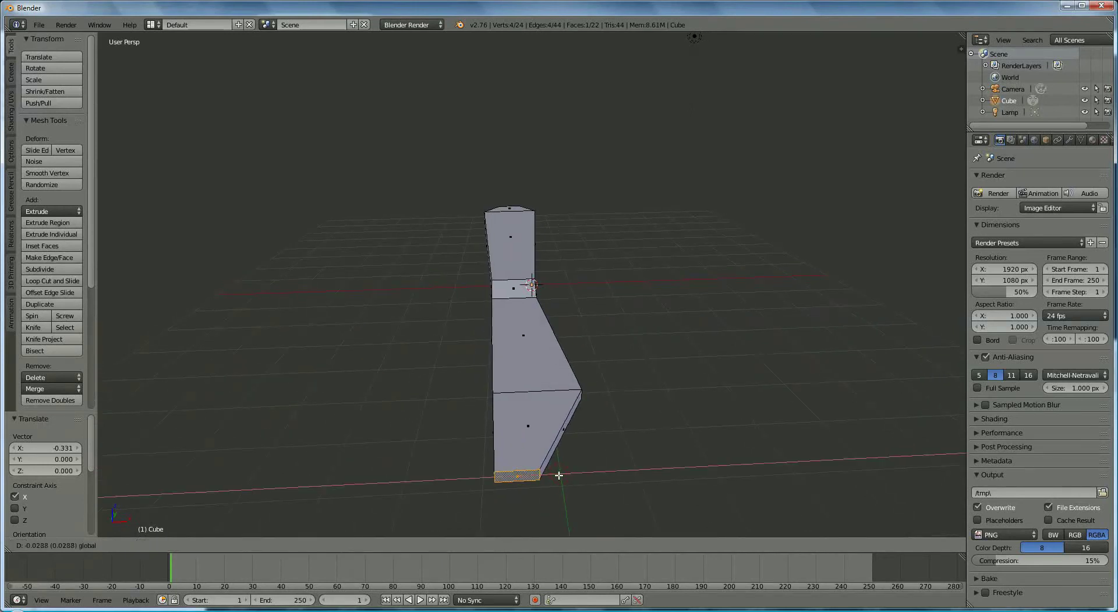
click(559, 475)
middle_drag(556, 473, 533, 477)
middle_drag(528, 437, 501, 373)
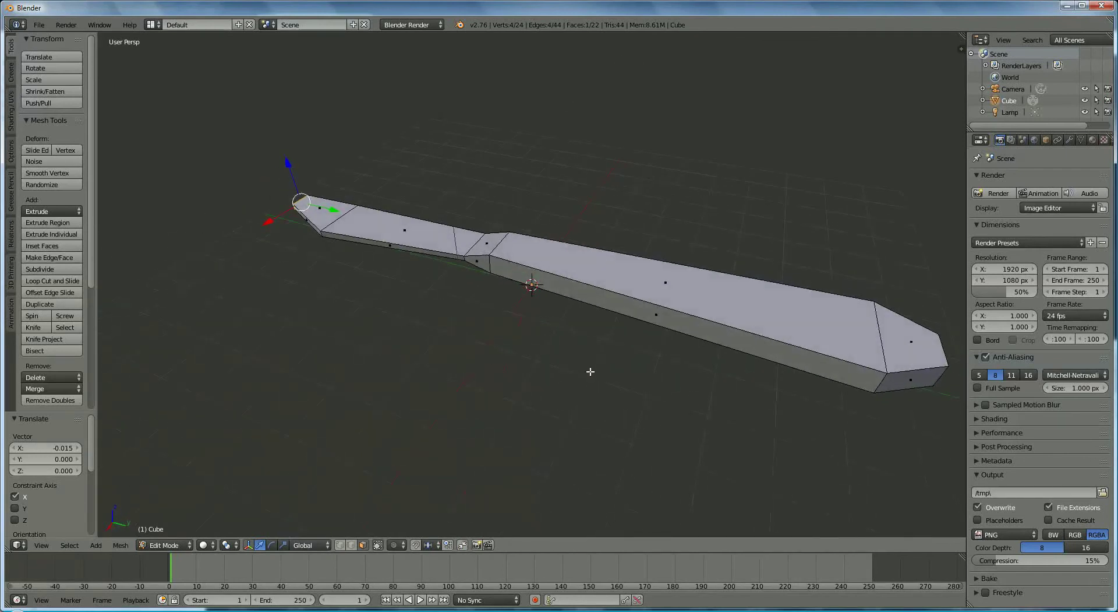
middle_drag(602, 375, 559, 413)
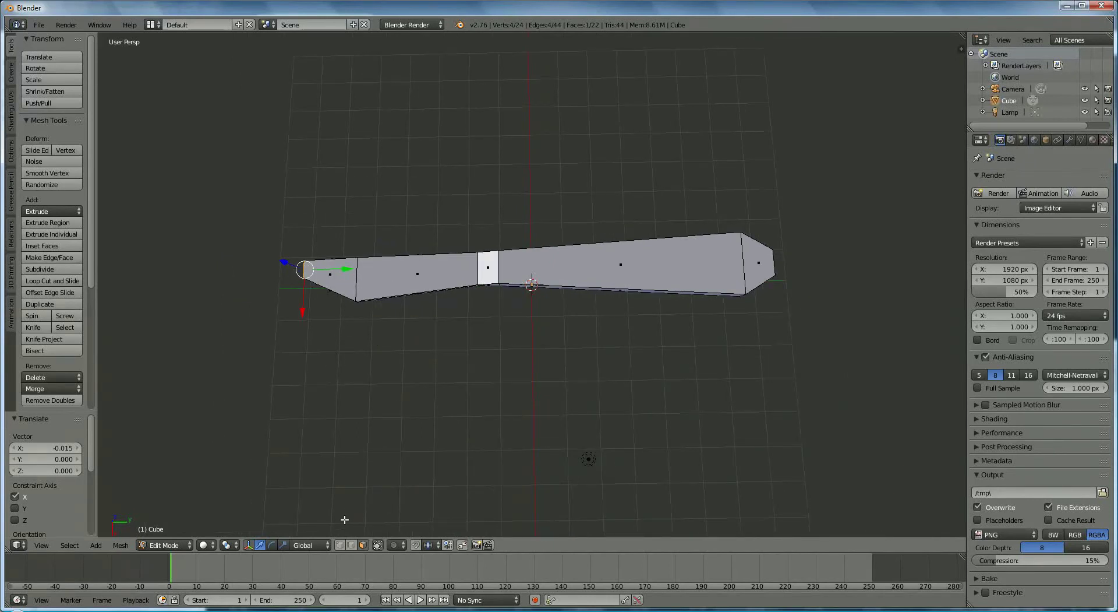
Step: In vertex select, box-select the knife's right end and slide it along Y
click(343, 545)
right_click(754, 304)
key(b)
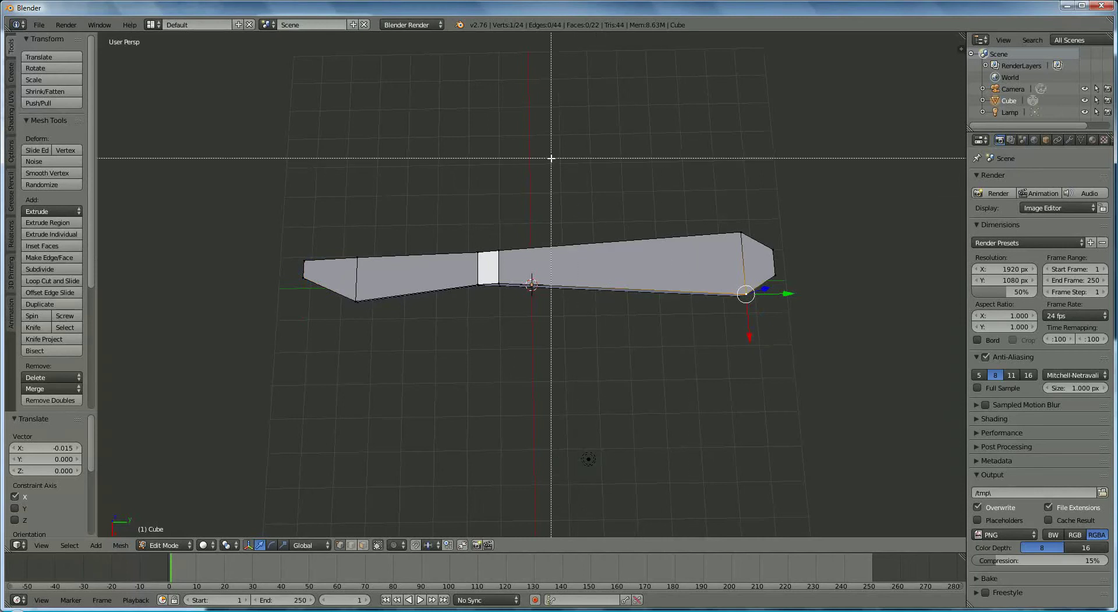
drag(549, 157, 801, 361)
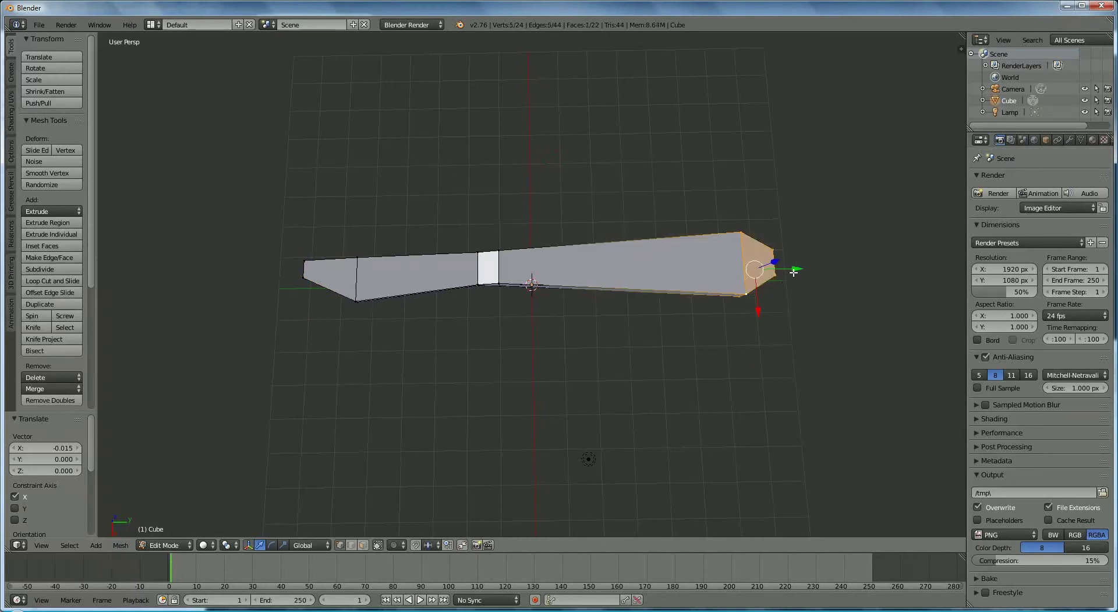
mouse_move(791, 272)
mouse_down()
mouse_move(778, 272)
mouse_move(796, 269)
mouse_up()
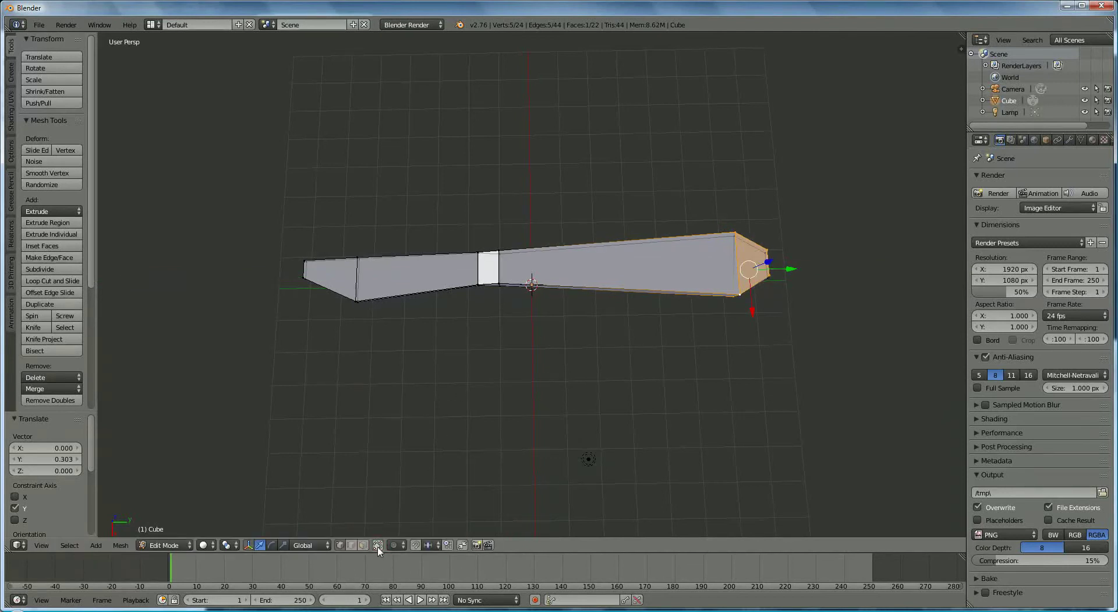
key(b)
drag(609, 168, 818, 389)
key(g)
key(y)
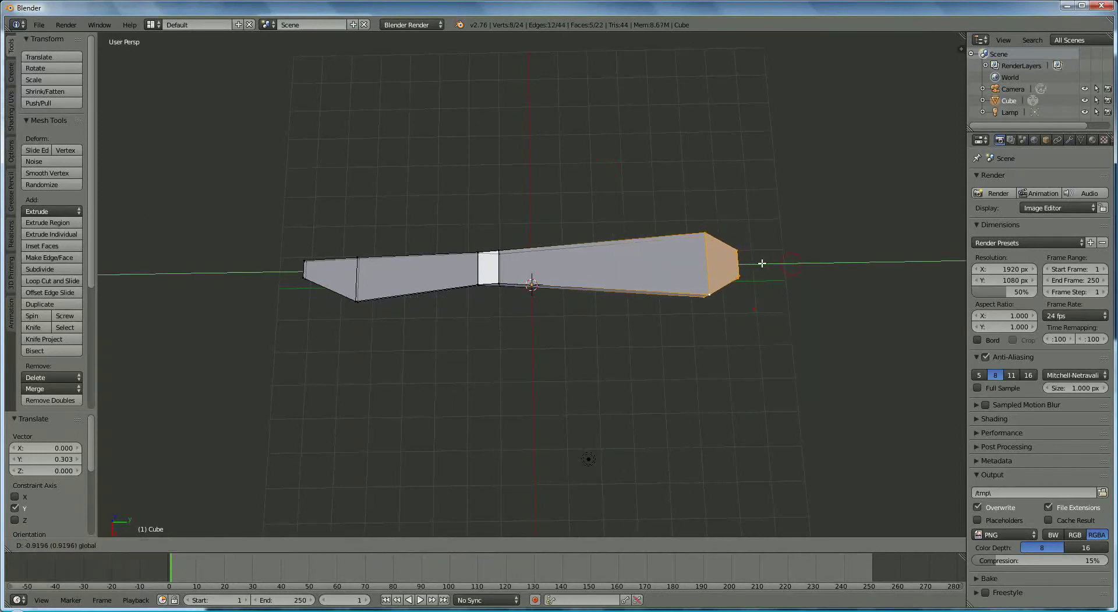
click(762, 263)
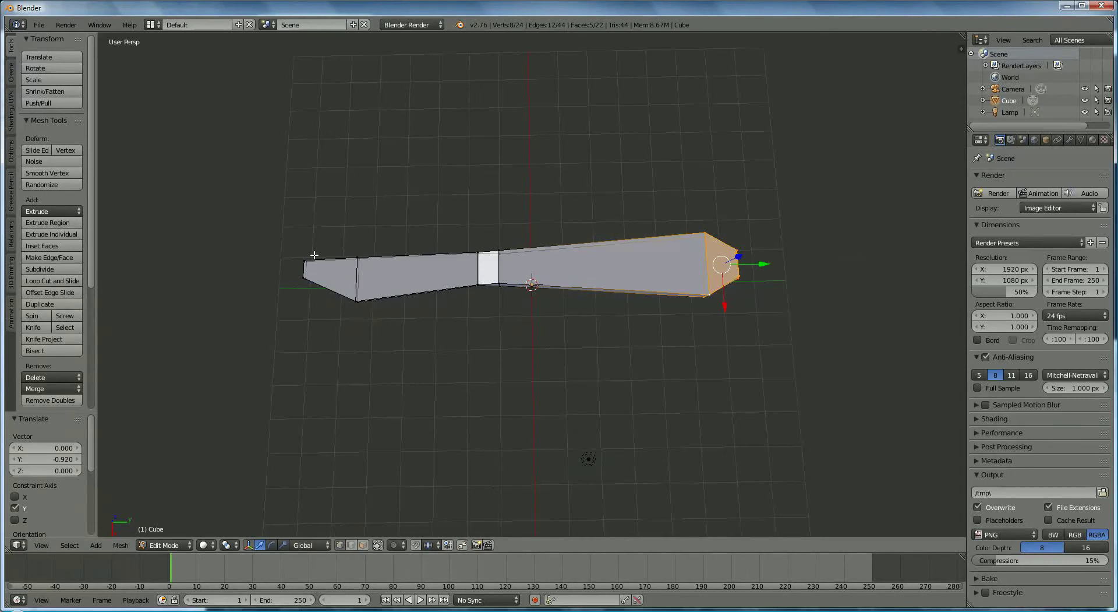
Step: Stretch the left end further along Y and slide a middle edge loop lengthwise
right_click(356, 300)
drag(255, 203, 435, 386)
drag(372, 274, 329, 336)
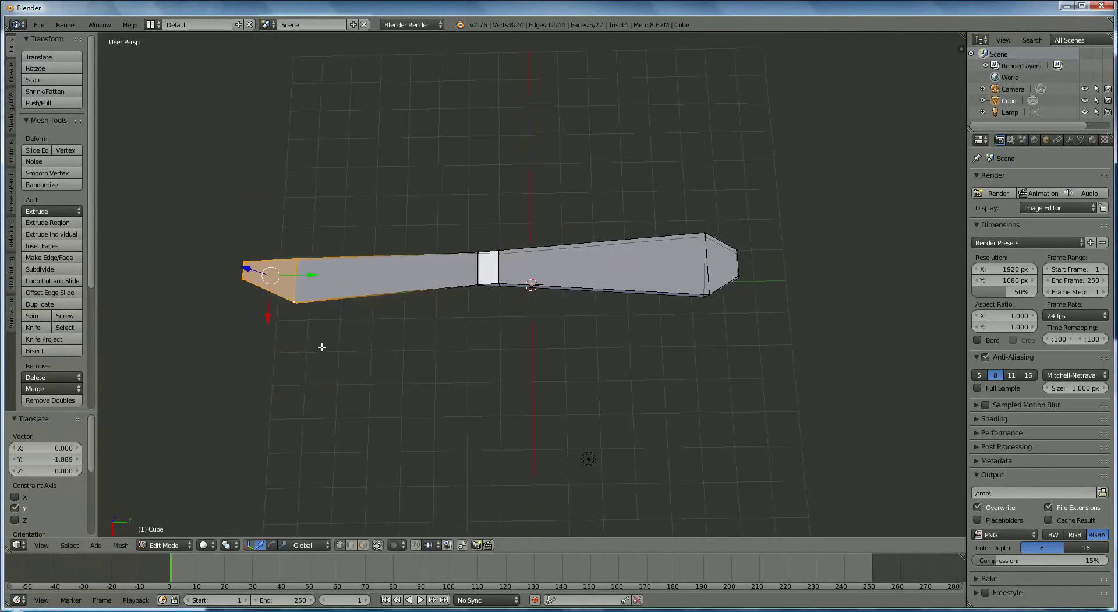
right_click(294, 302)
key(b)
drag(372, 198, 364, 226)
drag(336, 292, 274, 387)
drag(342, 282, 353, 282)
middle_drag(384, 360, 472, 294)
middle_drag(739, 319, 697, 299)
Step: Move two blade-tip vertices along the knife's length to slant the tip
right_click(732, 324)
middle_drag(676, 334, 639, 349)
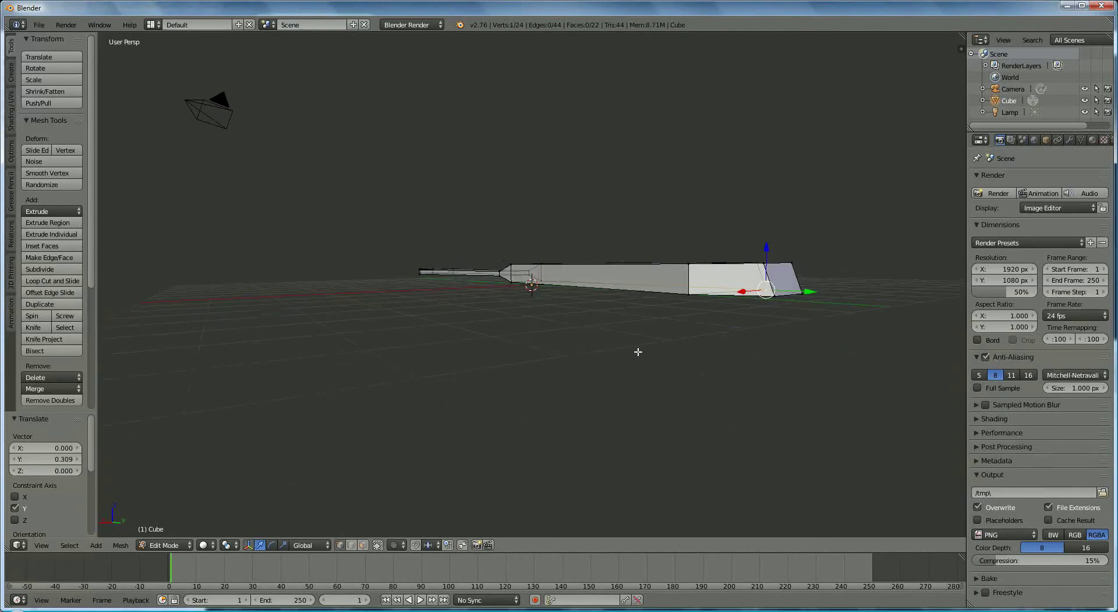
shift+right_click(802, 307)
middle_drag(786, 312, 832, 337)
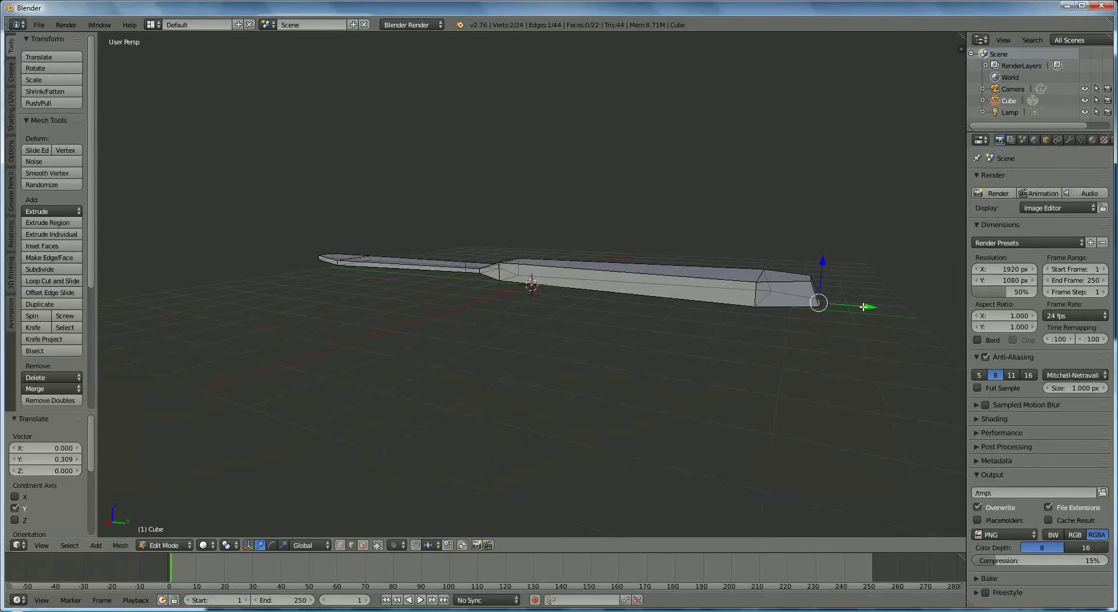
drag(864, 307, 806, 303)
Step: Shift a front-bottom vertex of the thick handle end -0.152 along Y
right_click(766, 295)
middle_drag(804, 325, 657, 332)
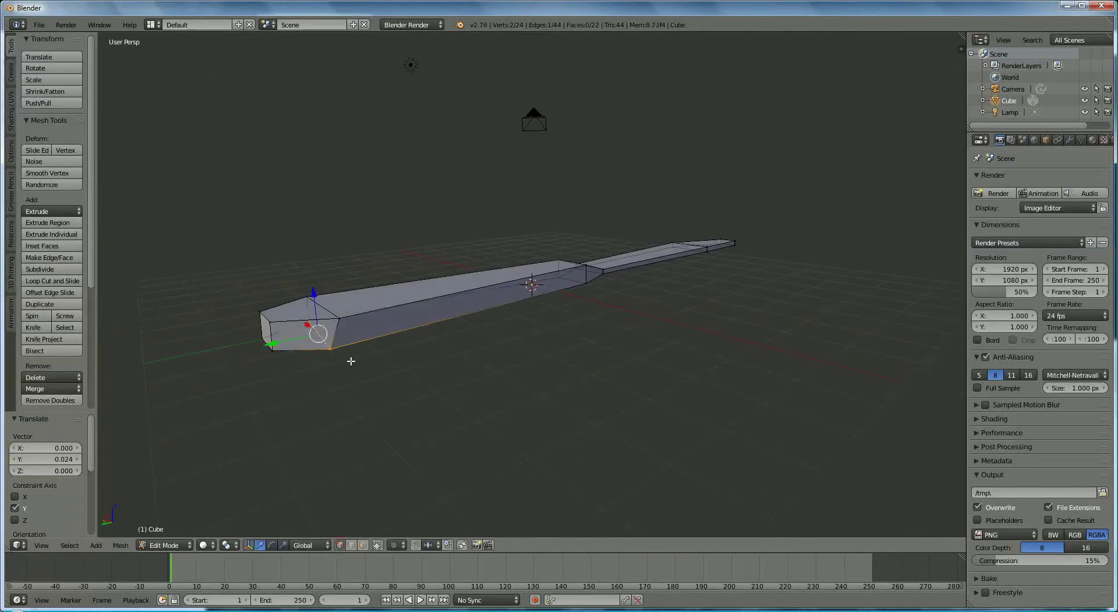
right_click(331, 351)
drag(294, 359, 299, 354)
middle_drag(298, 354, 540, 379)
Step: Clear the selection and select the edges around one end section of the handle
click(351, 545)
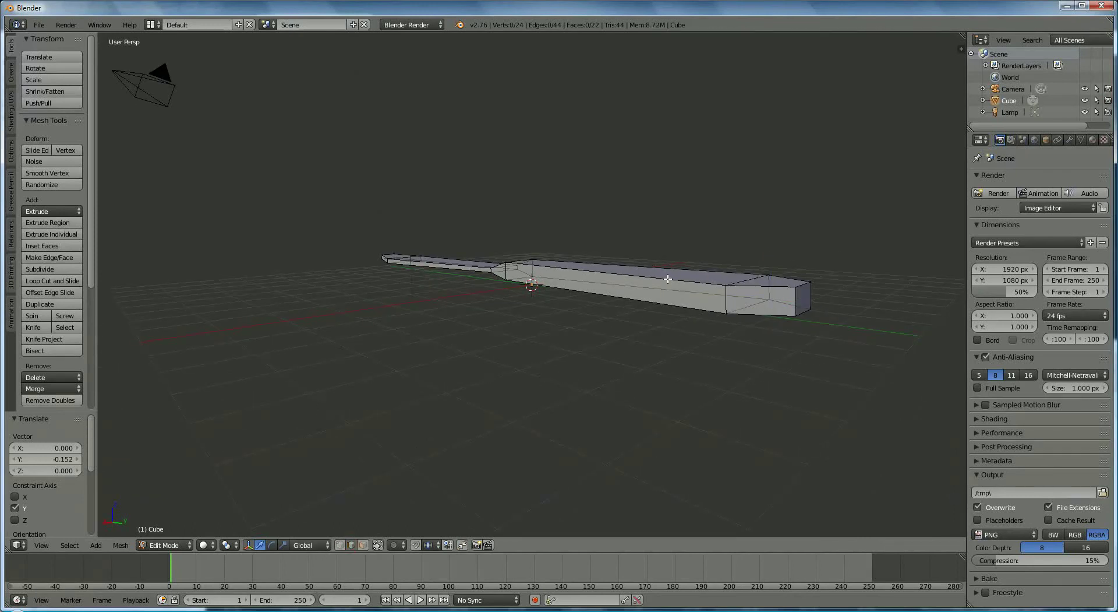
click(668, 279)
shift+click(670, 306)
shift+click(749, 289)
shift+click(739, 310)
shift+click(795, 304)
middle_drag(796, 304, 512, 383)
Step: Add the edges at the handle's other end and its bottom front edge
shift+click(405, 378)
shift+click(402, 409)
shift+click(456, 402)
shift+click(489, 371)
middle_drag(538, 391, 445, 336)
shift+click(450, 272)
shift+click(479, 295)
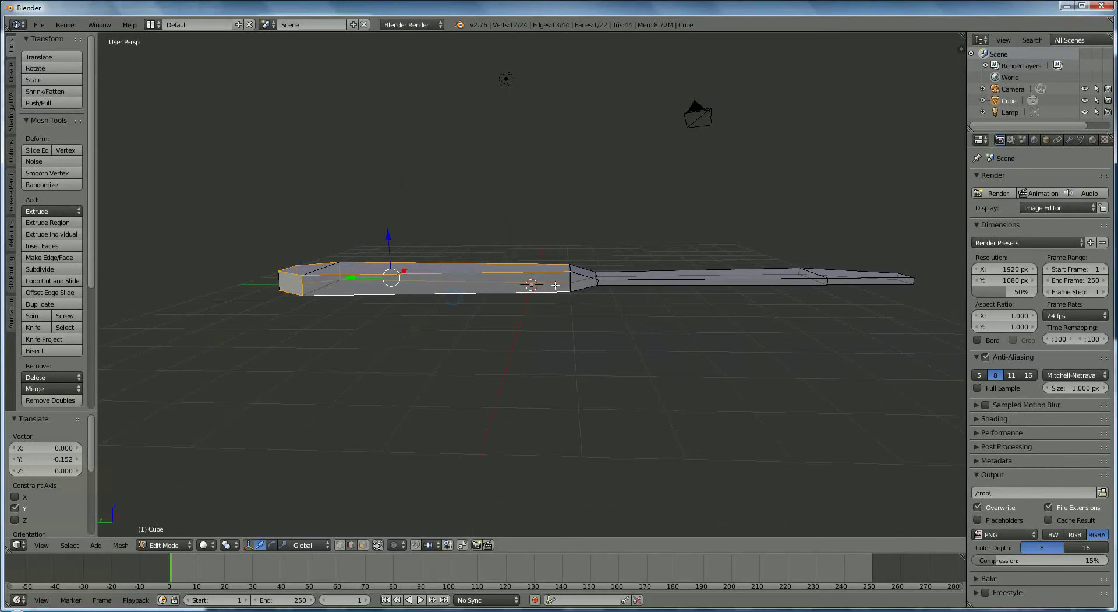
middle_drag(525, 319, 495, 321)
Step: Add the handle's front side face and a second side face to the selection
shift+click(430, 278)
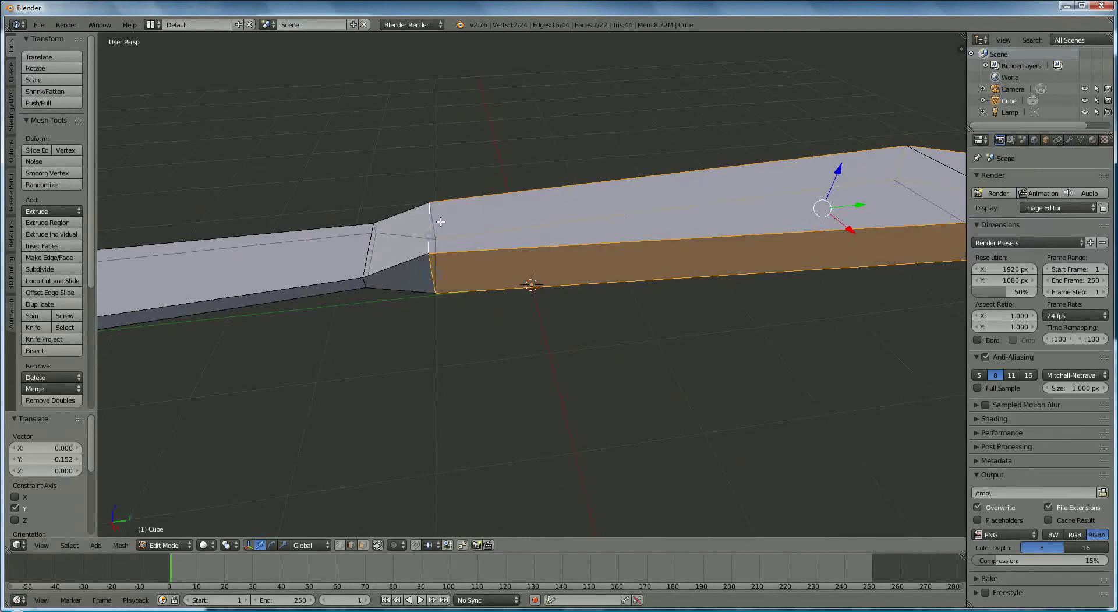
shift+click(439, 245)
mouse_move(517, 300)
middle_down()
mouse_move(462, 299)
mouse_move(496, 303)
middle_up()
Step: Bevel the selected handle edges at amount 0.160 with 10 segments, then inspect the result
key(ctrl+b)
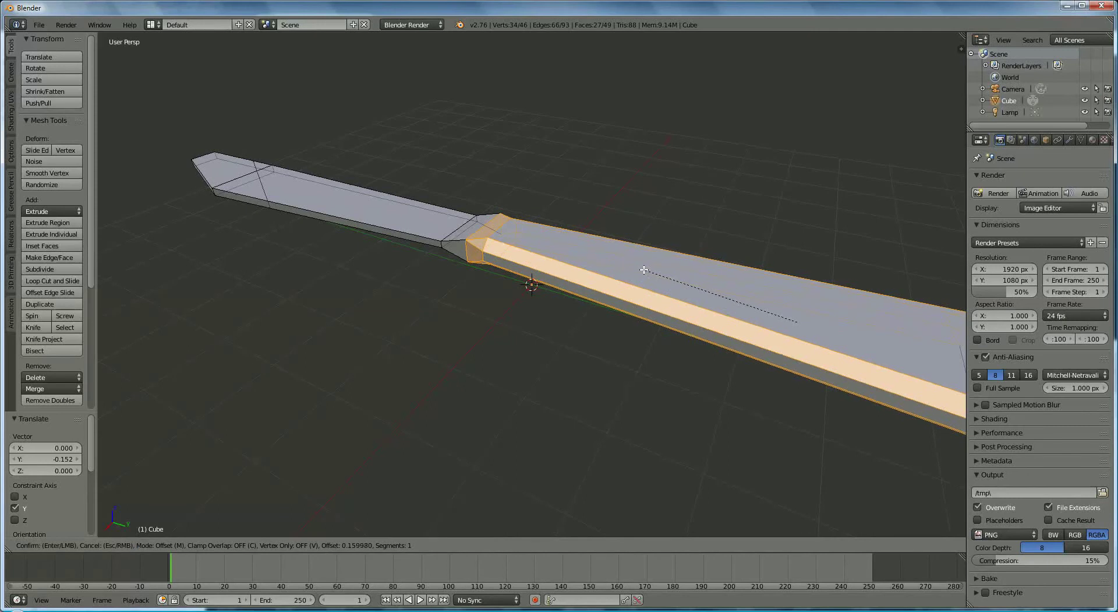
scroll(645, 269, up, 6)
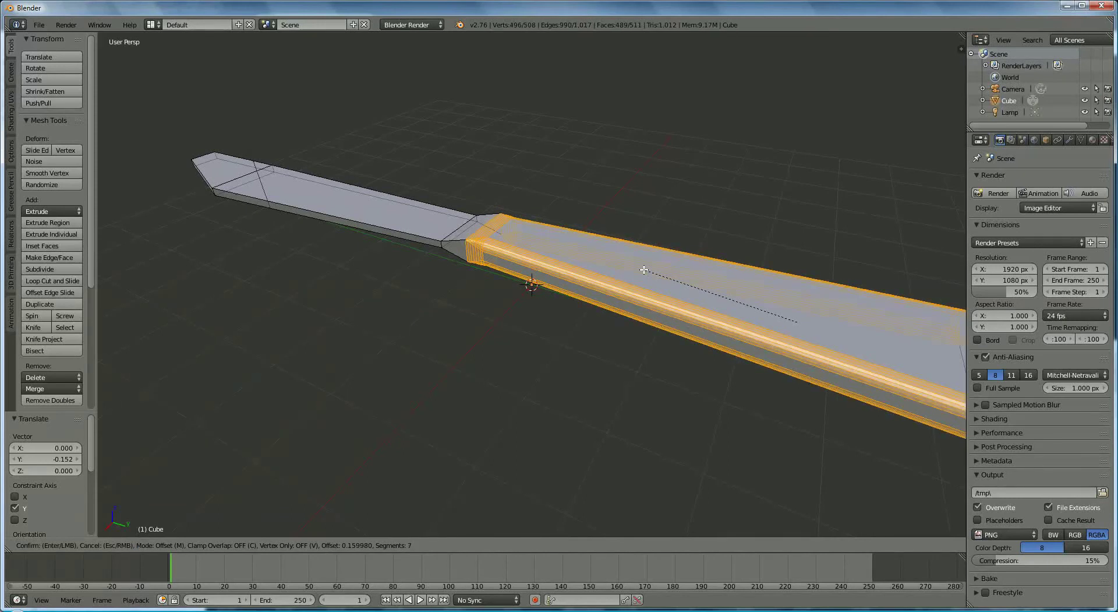
scroll(644, 270, up, 3)
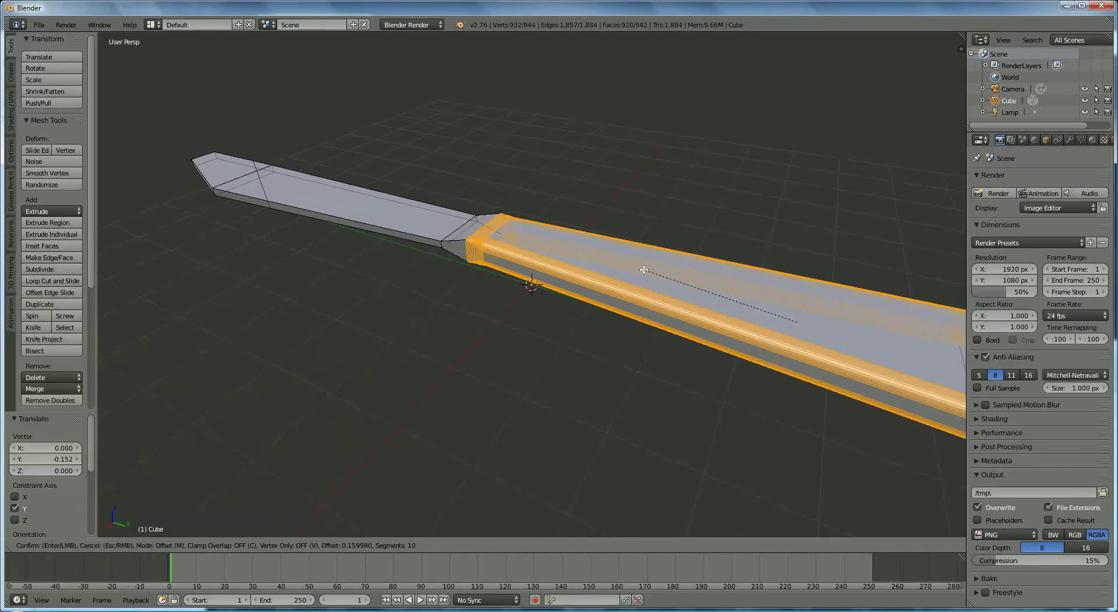
click(644, 270)
middle_drag(586, 317, 421, 346)
scroll(494, 283, down, 5)
scroll(661, 350, up, 4)
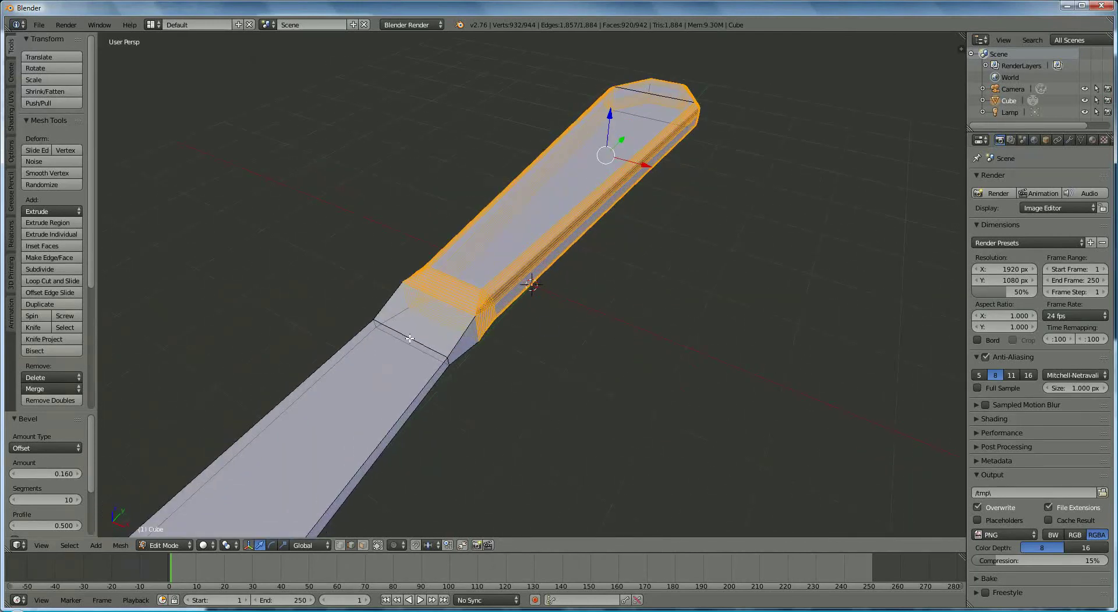
Step: Limit selection to visible geometry and select the two blade-bolster junction edges
click(377, 545)
right_click(413, 336)
middle_drag(494, 368, 556, 188)
shift+right_click(486, 215)
middle_drag(566, 230, 560, 336)
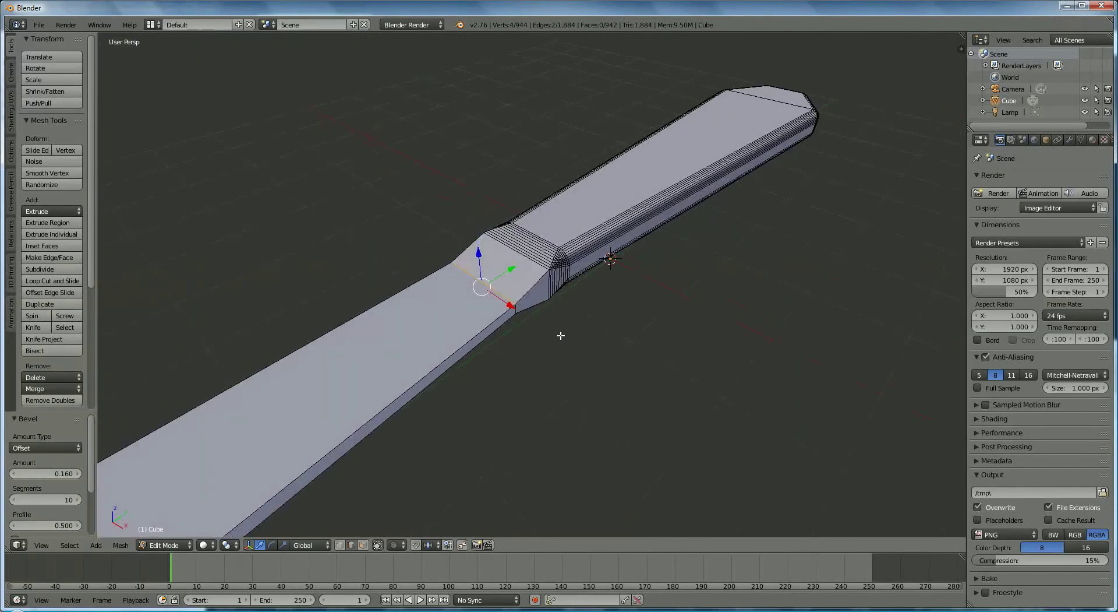
Step: Bevel the two junction edges at 0.245 with 10 segments
key(ctrl+b)
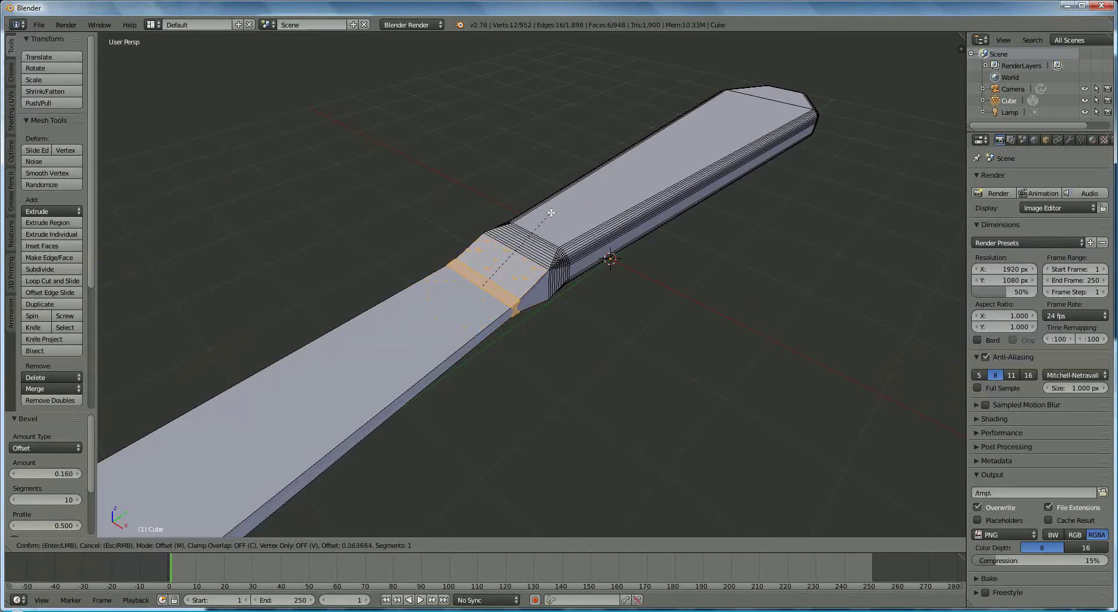
scroll(551, 208, up, 3)
scroll(557, 195, up, 4)
click(557, 195)
middle_drag(558, 195, 563, 313)
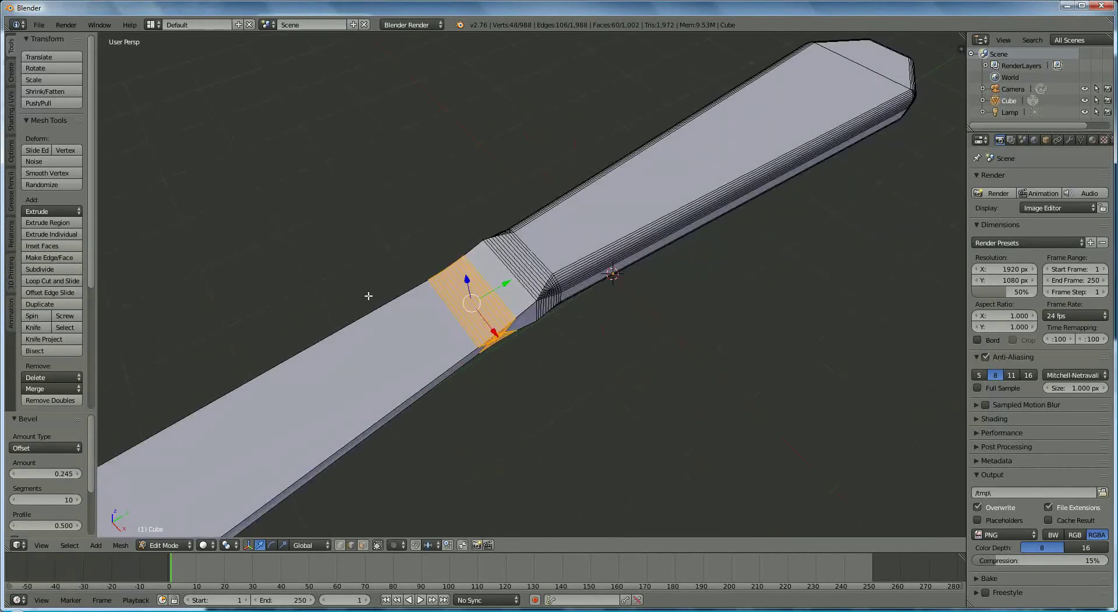
middle_drag(429, 275, 433, 317)
Step: Bevel the blade's angled shoulder edge at 0.501 with 10 segments
right_click(423, 328)
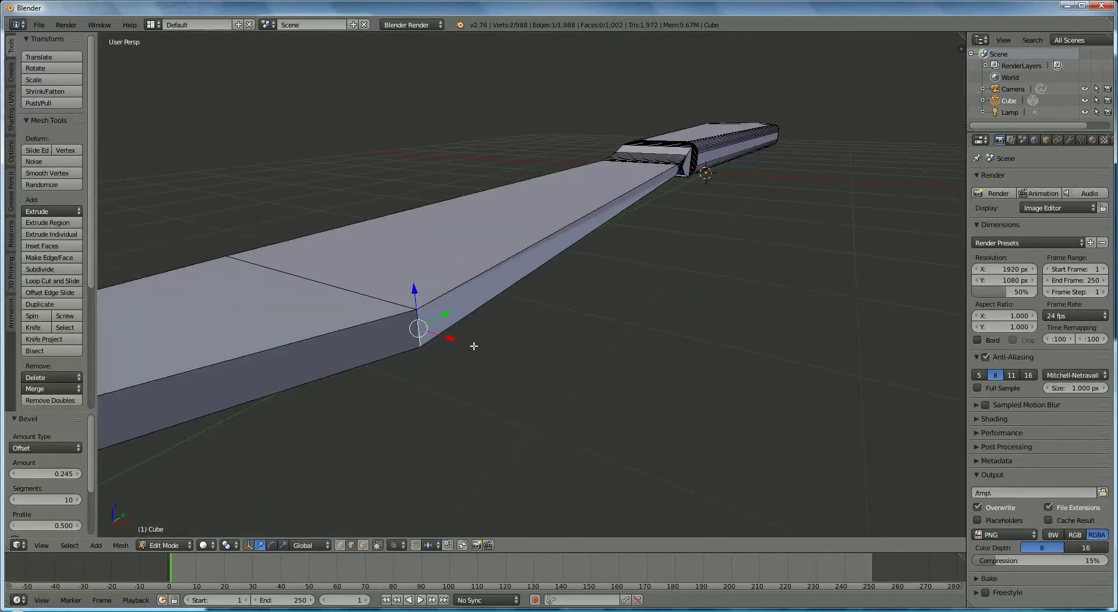
key(ctrl+b)
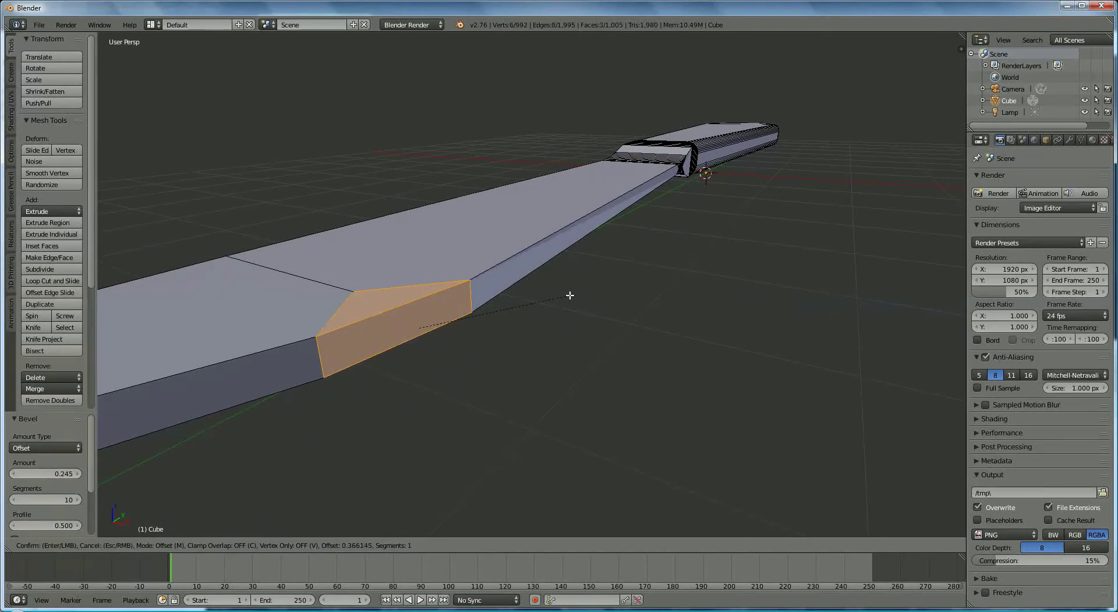
scroll(569, 295, up, 6)
scroll(569, 295, up, 3)
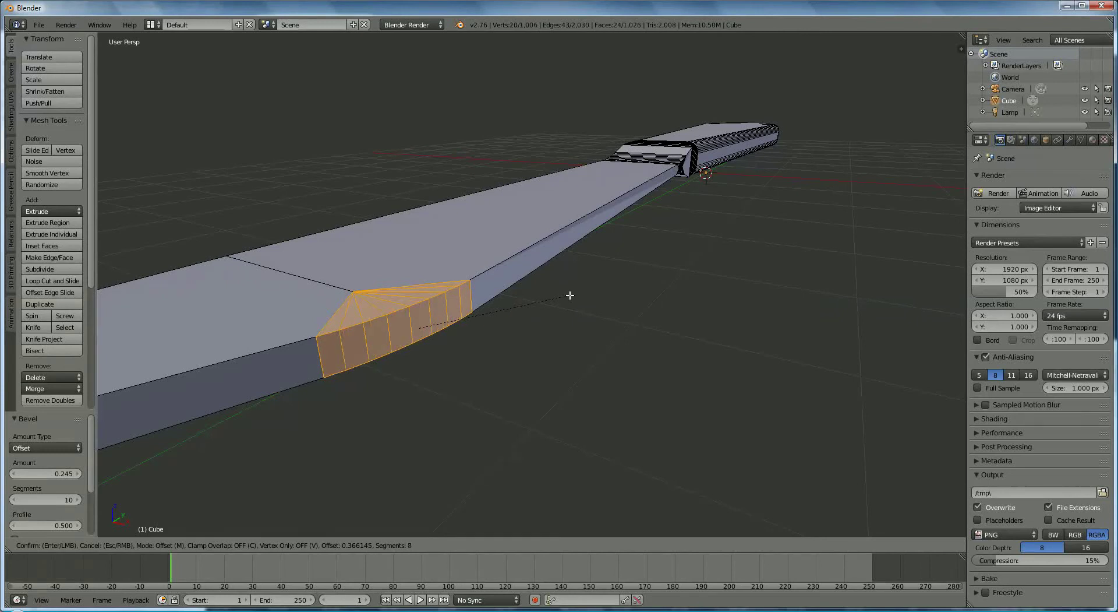
click(601, 278)
scroll(443, 335, down, 6)
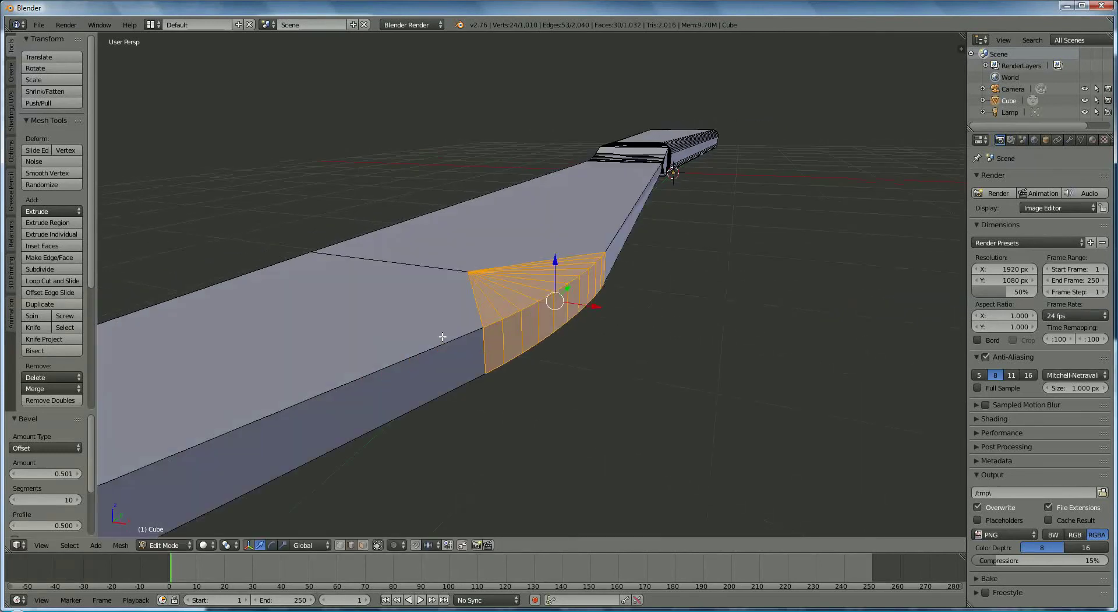
scroll(449, 337, up, 1)
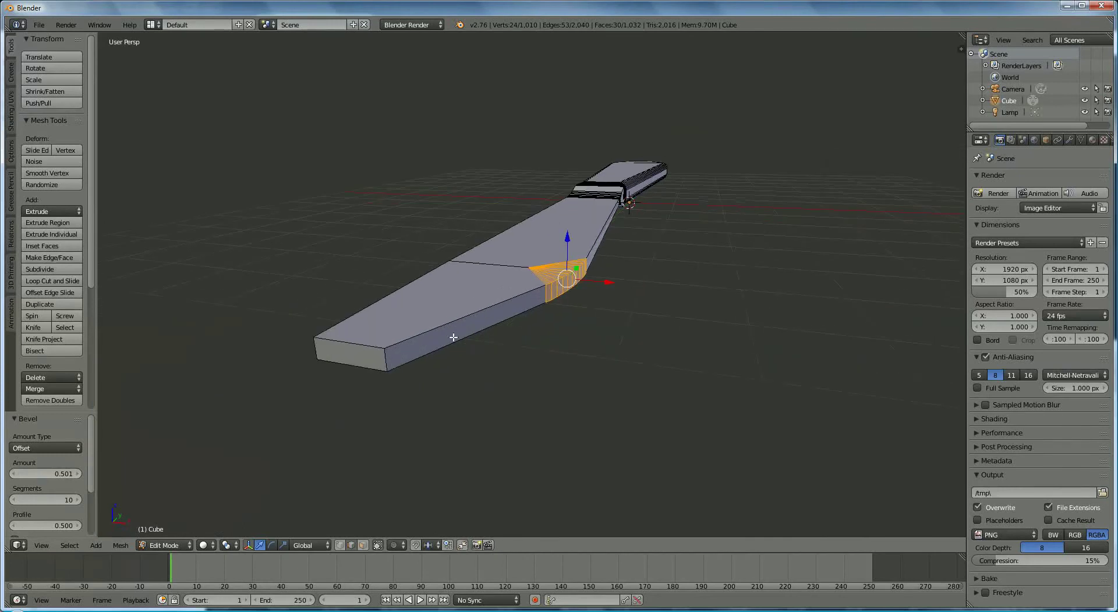
Step: Round the blade's front tip corner with an 8-segment bevel of 0.302
right_click(386, 358)
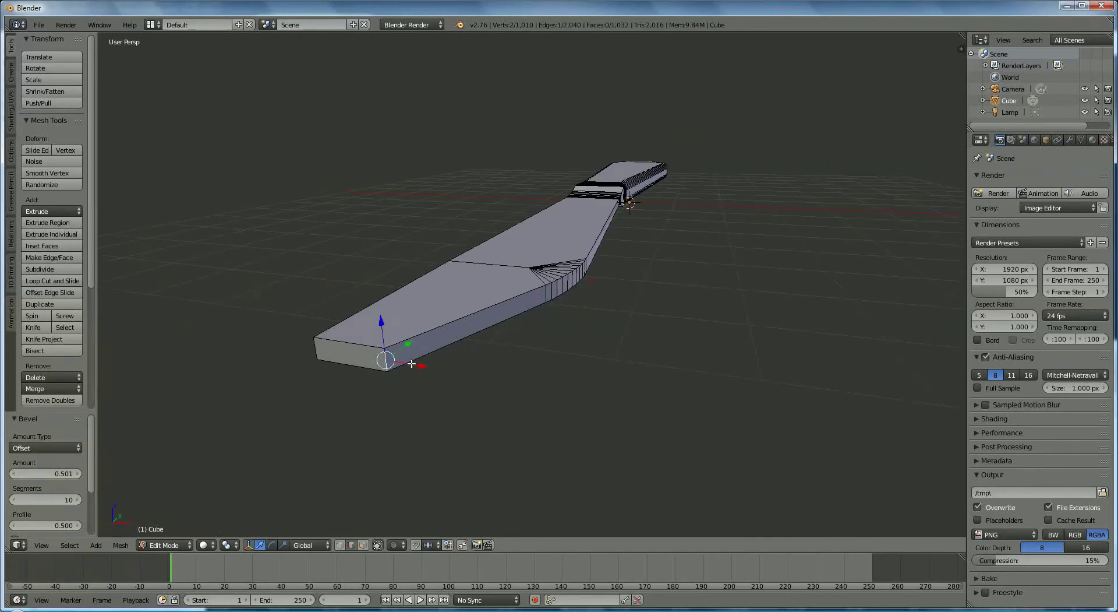
key(ctrl+b)
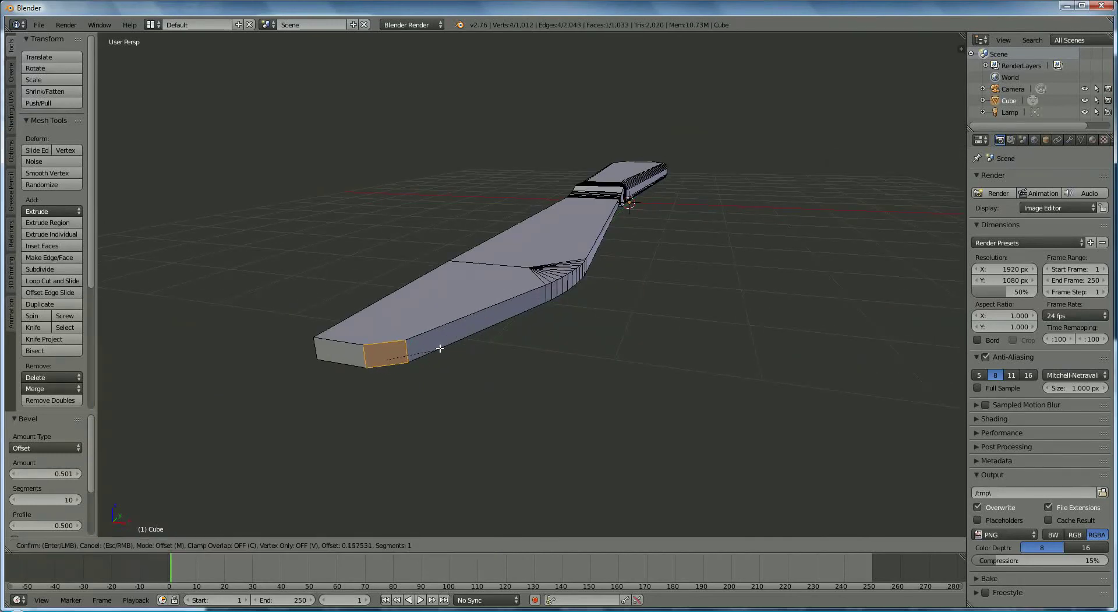
scroll(442, 348, up, 5)
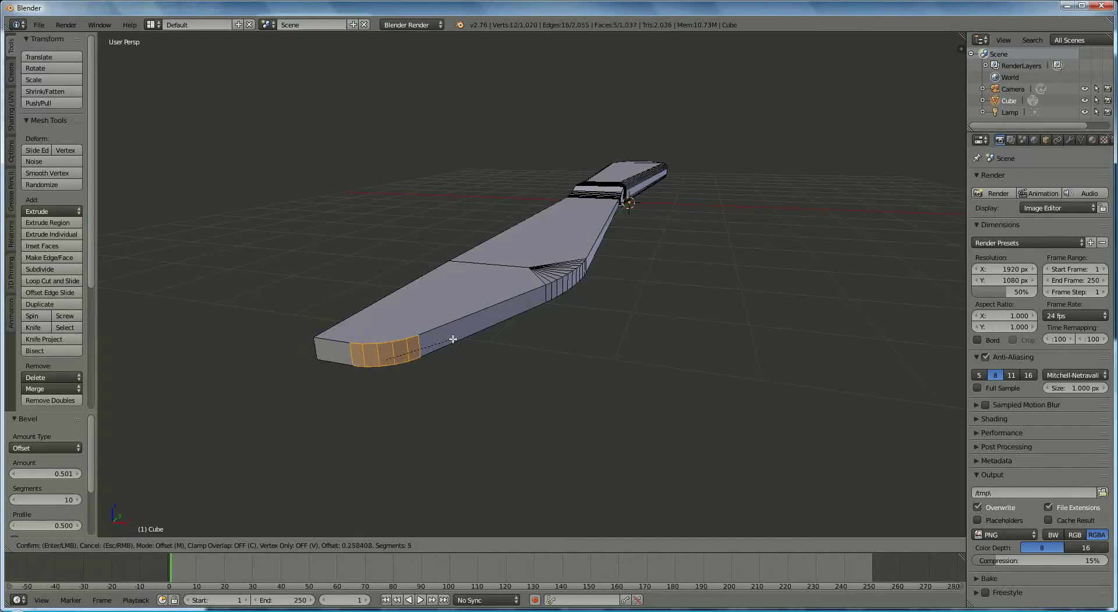
scroll(453, 339, up, 1)
click(460, 336)
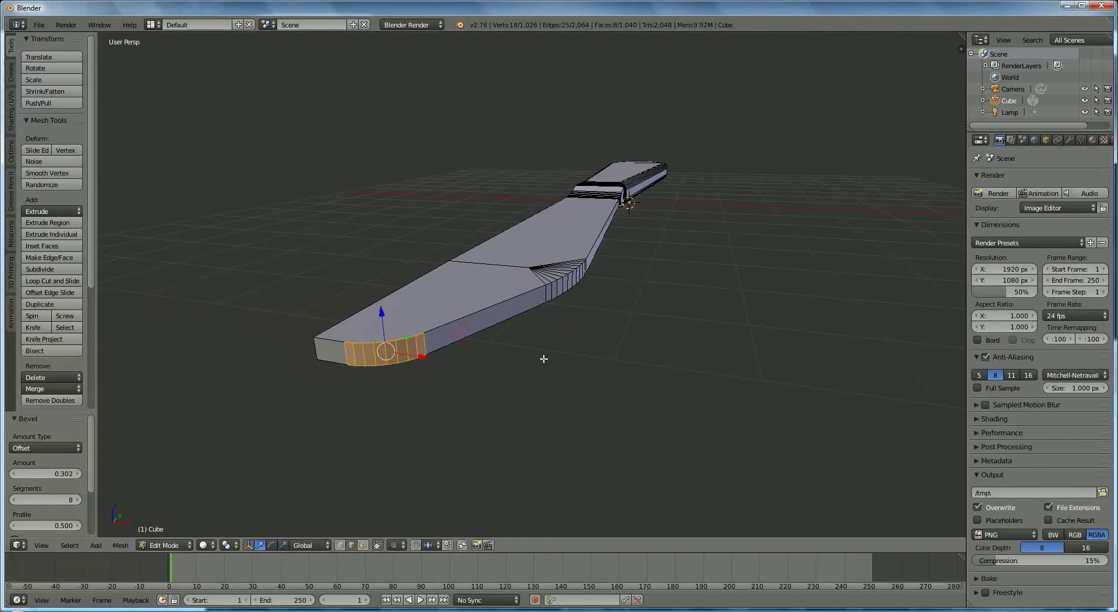
middle_drag(544, 359, 490, 369)
scroll(527, 318, up, 3)
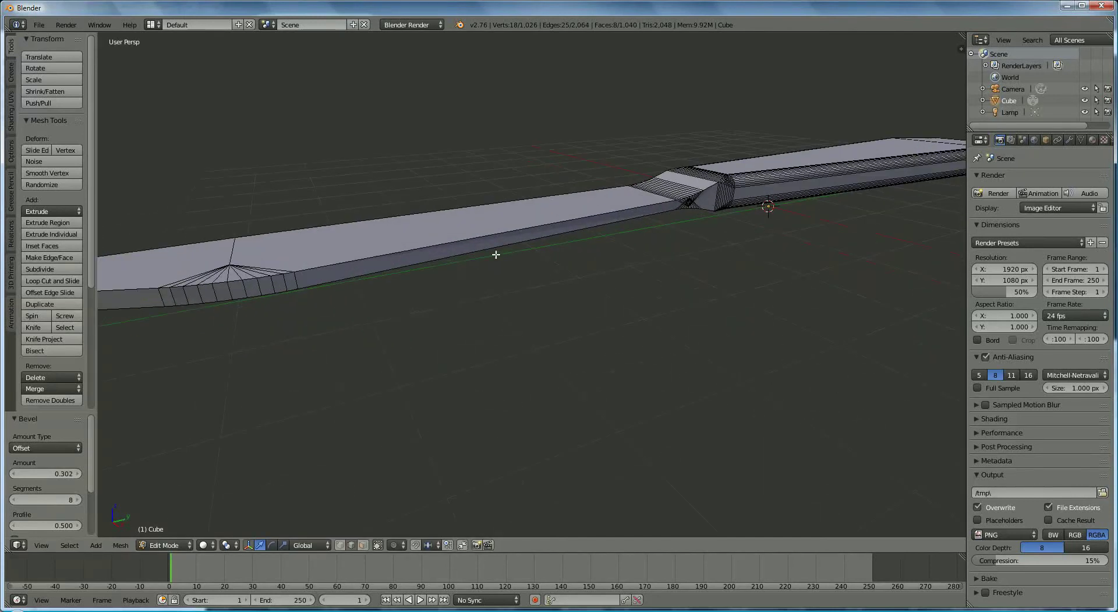
middle_drag(375, 250, 461, 257)
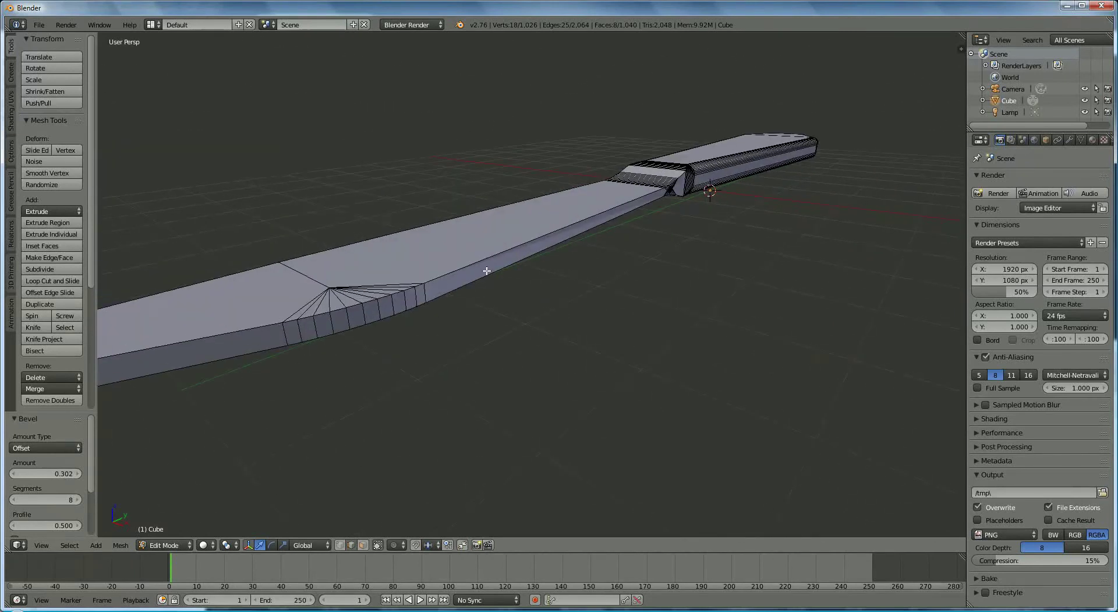
Step: In face select mode, select the blade's long side face and the first bevel strips
click(363, 545)
right_click(487, 266)
shift+right_click(420, 295)
shift+right_click(411, 299)
shift+right_click(399, 303)
shift+right_click(386, 307)
shift+right_click(371, 314)
shift+right_click(357, 317)
shift+right_click(341, 320)
shift+right_click(324, 323)
Step: Add the remaining bevel strips, the long lower face and the blade's end face
shift+right_click(306, 332)
shift+right_click(292, 334)
shift+right_click(265, 336)
middle_drag(395, 353, 451, 332)
scroll(451, 332, down, 4)
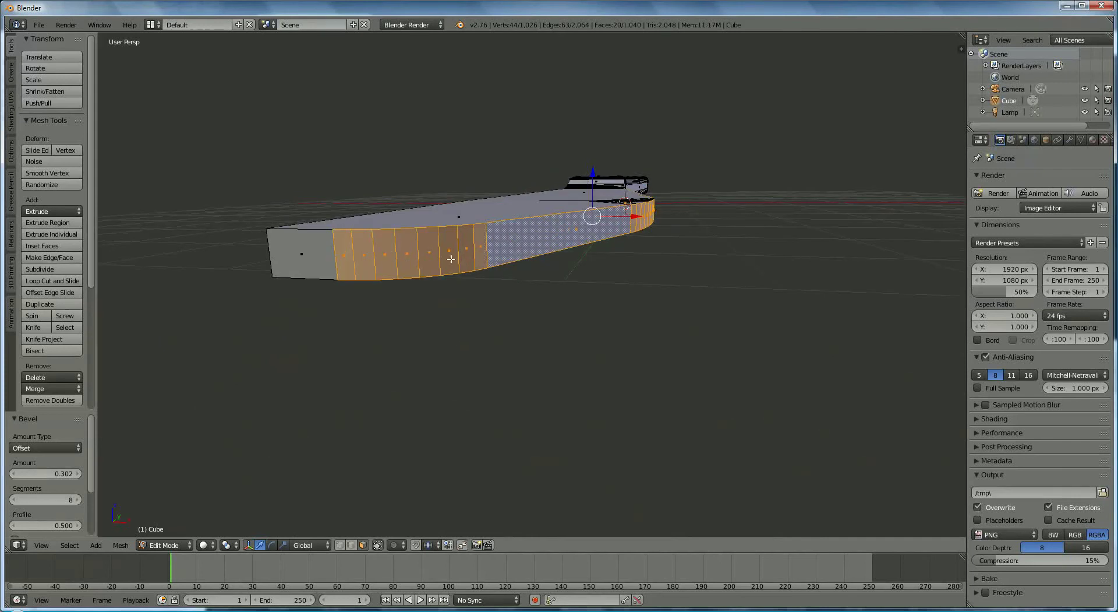
shift+right_click(307, 261)
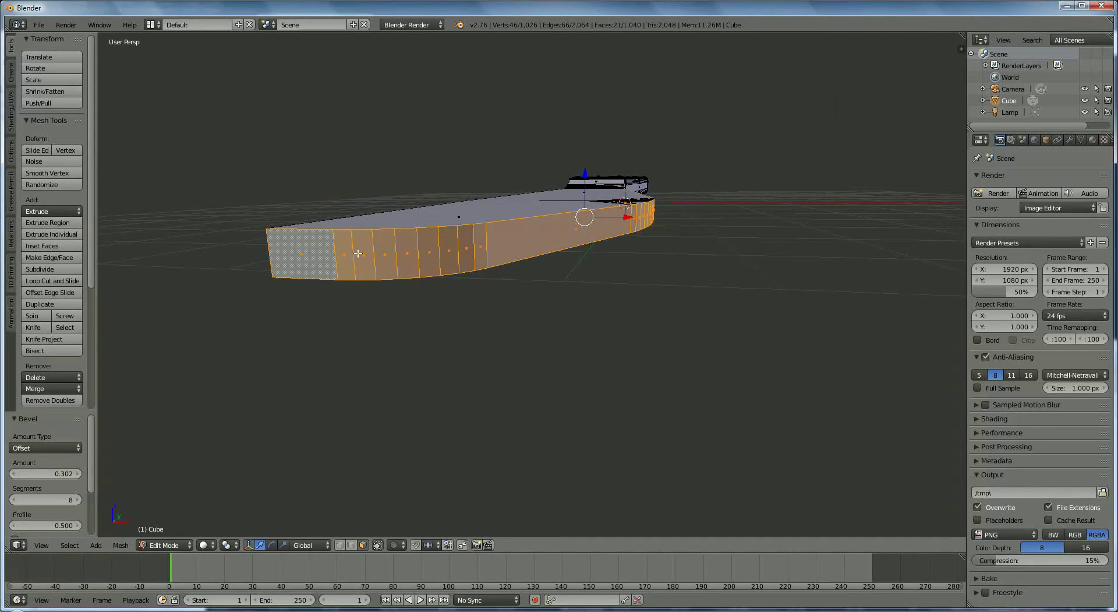
Step: Scale the selected blade faces along Z to about 0.031, thinning the cutting edge
middle_drag(652, 271, 621, 265)
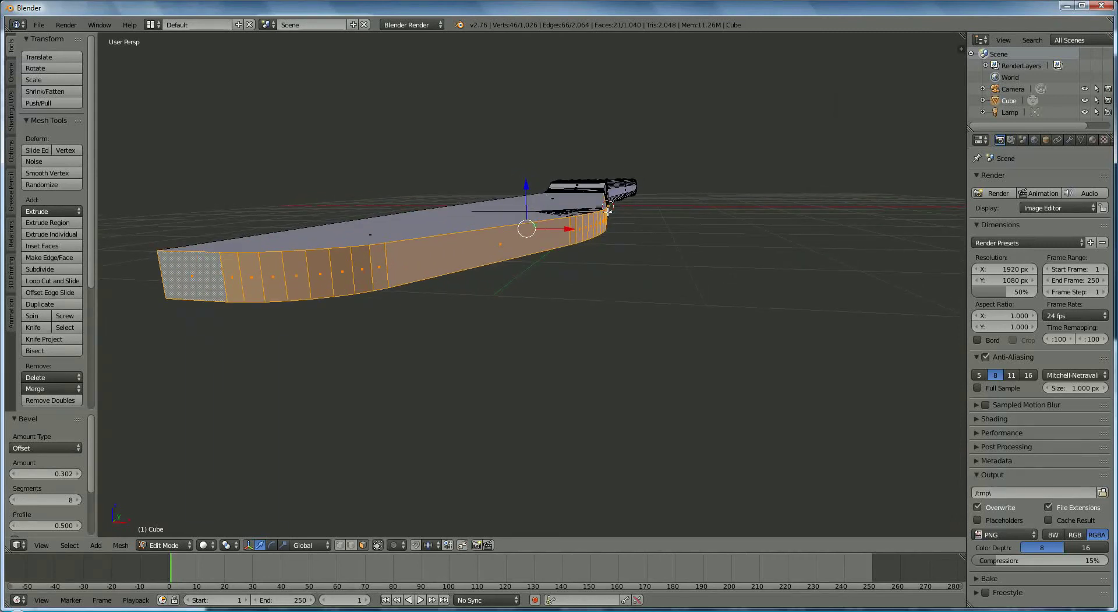
key(s)
key(z)
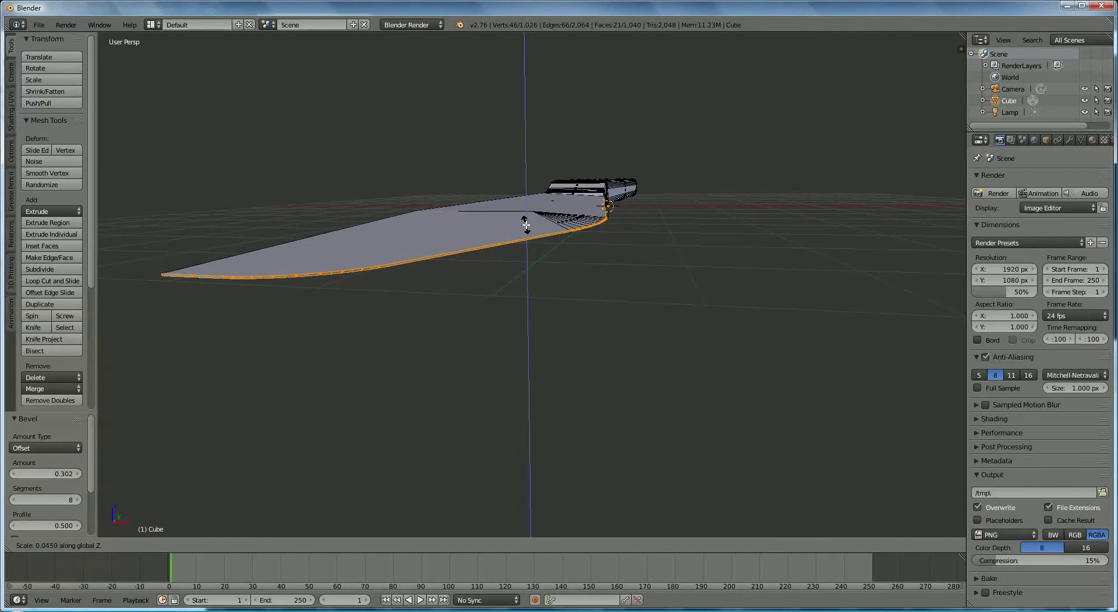
click(526, 227)
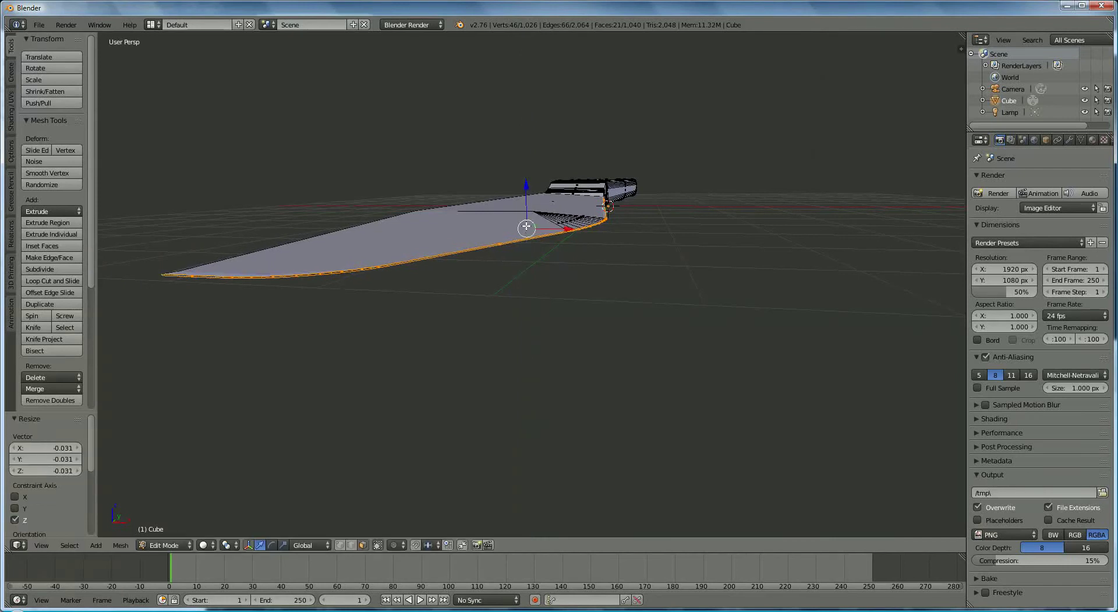
middle_drag(529, 227, 568, 267)
scroll(652, 239, up, 5)
scroll(644, 244, down, 1)
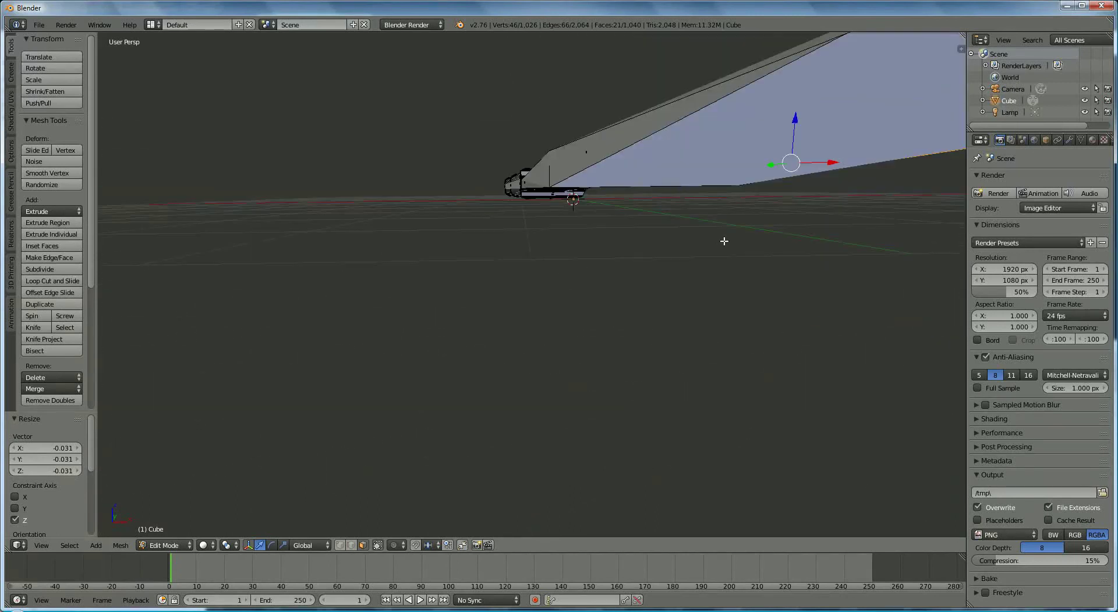
scroll(720, 241, down, 4)
scroll(702, 242, up, 5)
scroll(761, 187, down, 3)
Step: Select an edge along the blade bottom, then cancel and restart its bevel with more segments
key(s)
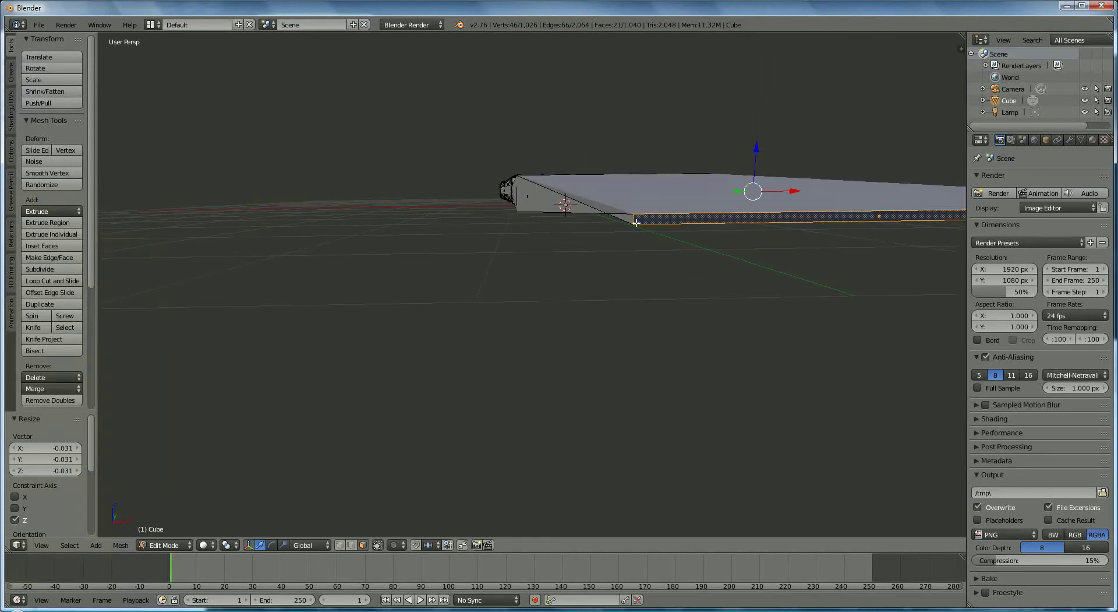
click(352, 546)
right_click(630, 219)
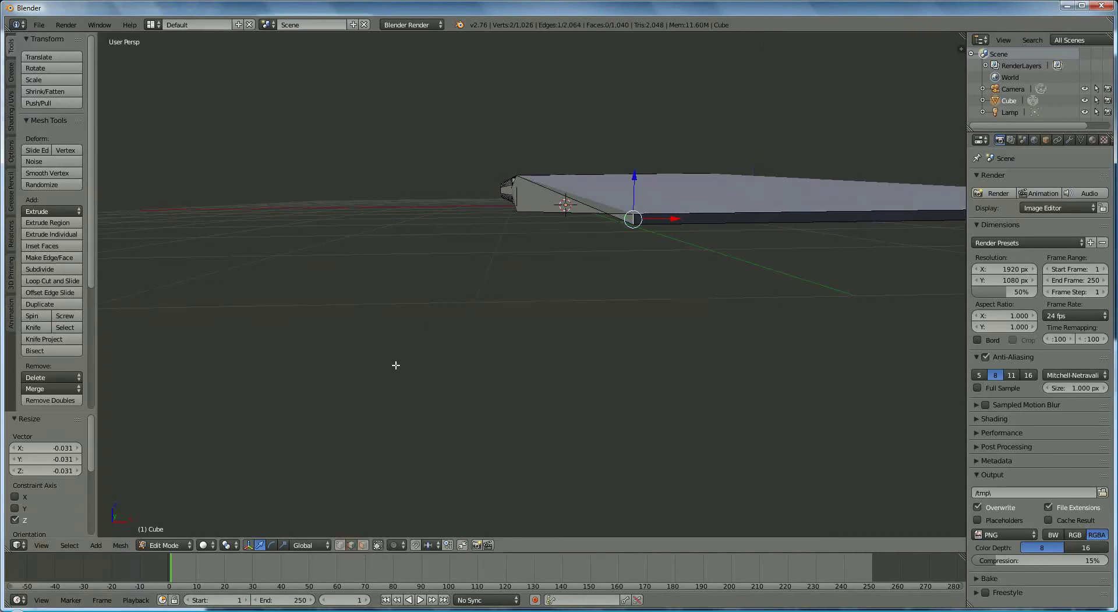
key(ctrl+b)
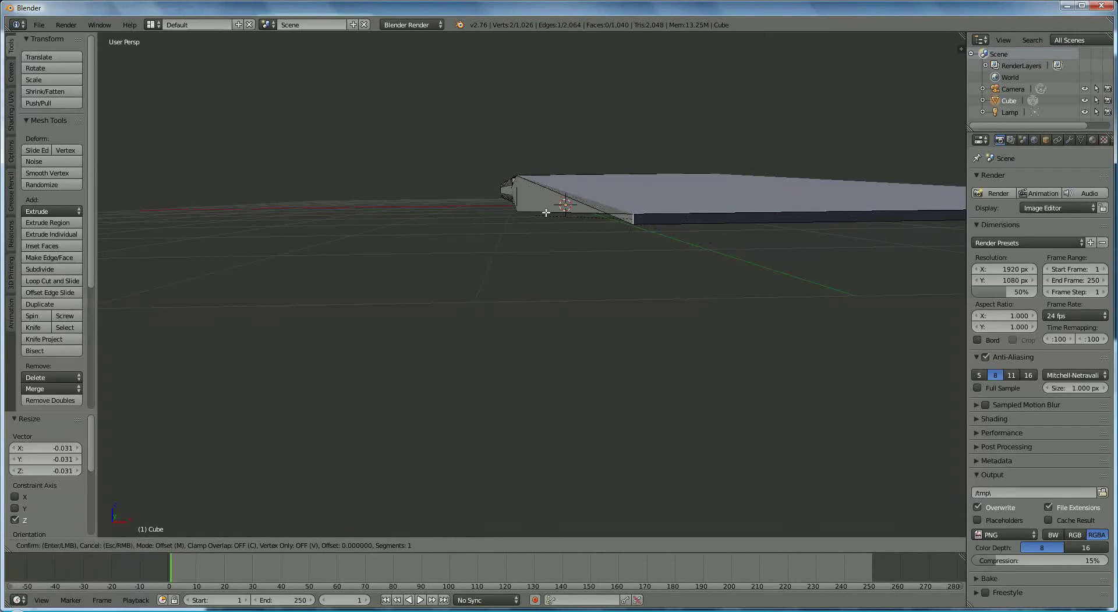
right_click(699, 302)
middle_drag(698, 302, 657, 279)
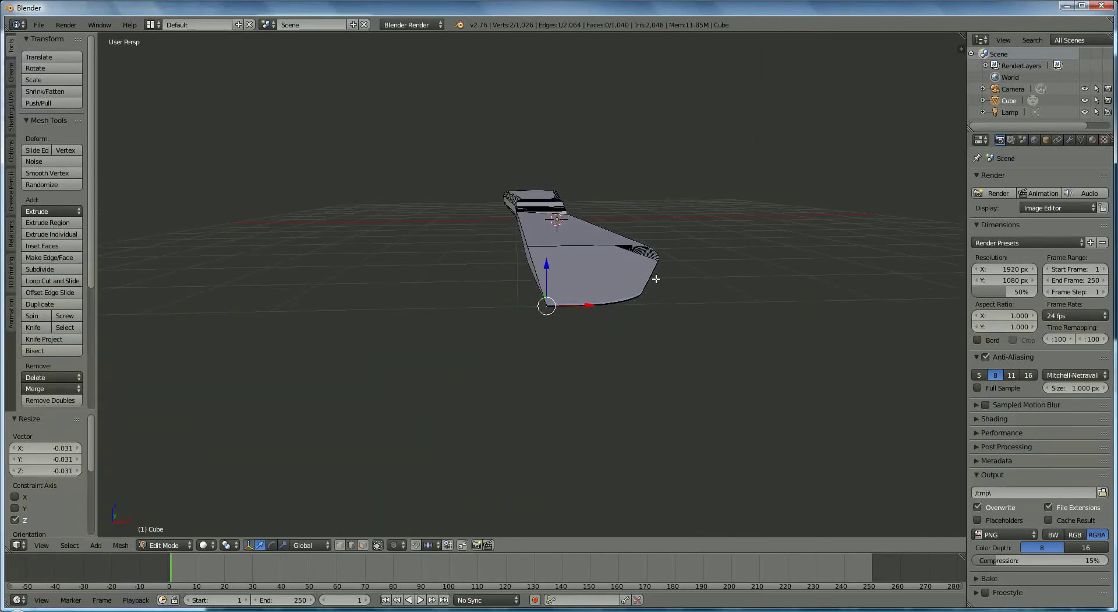
key(ctrl+b)
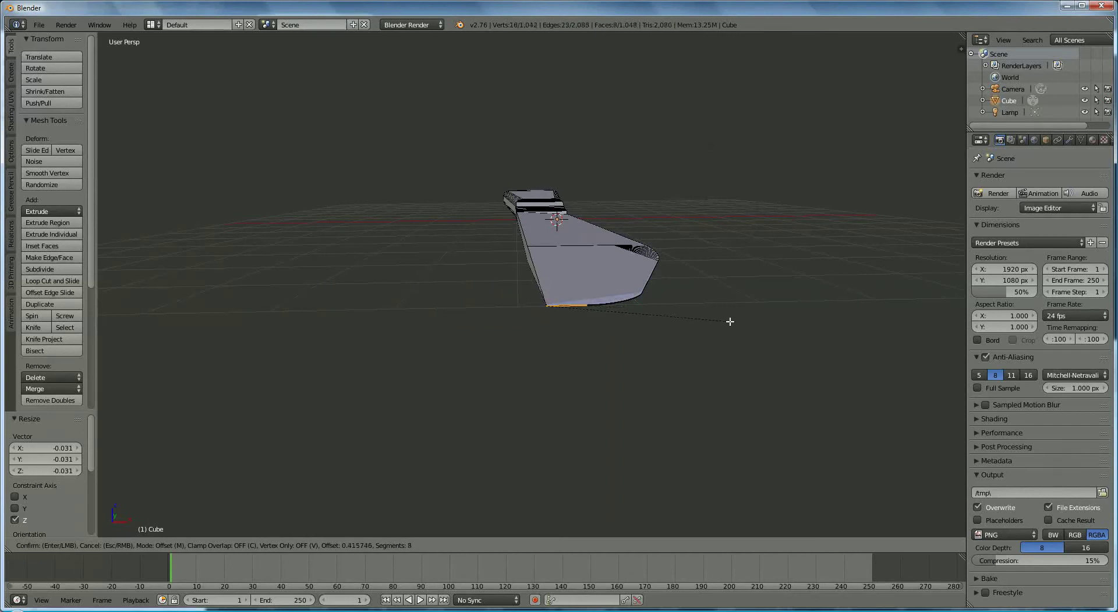
scroll(730, 318, up, 8)
Step: Confirm the blade-end bevel and orbit around the knife to inspect it
click(460, 330)
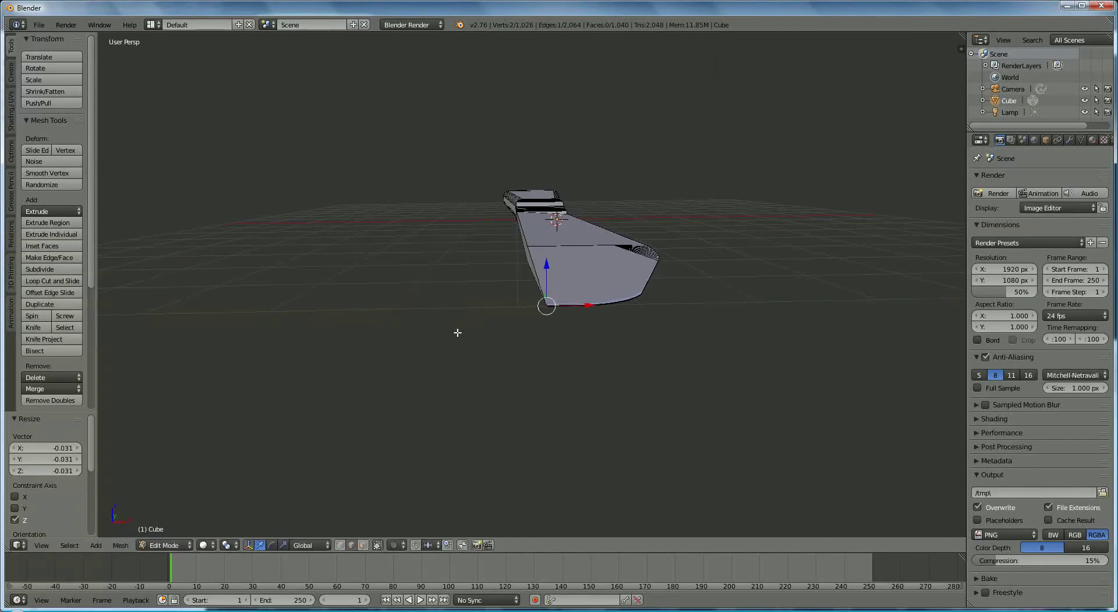
middle_drag(456, 330, 499, 335)
scroll(555, 290, up, 5)
middle_drag(556, 290, 665, 265)
scroll(689, 298, up, 1)
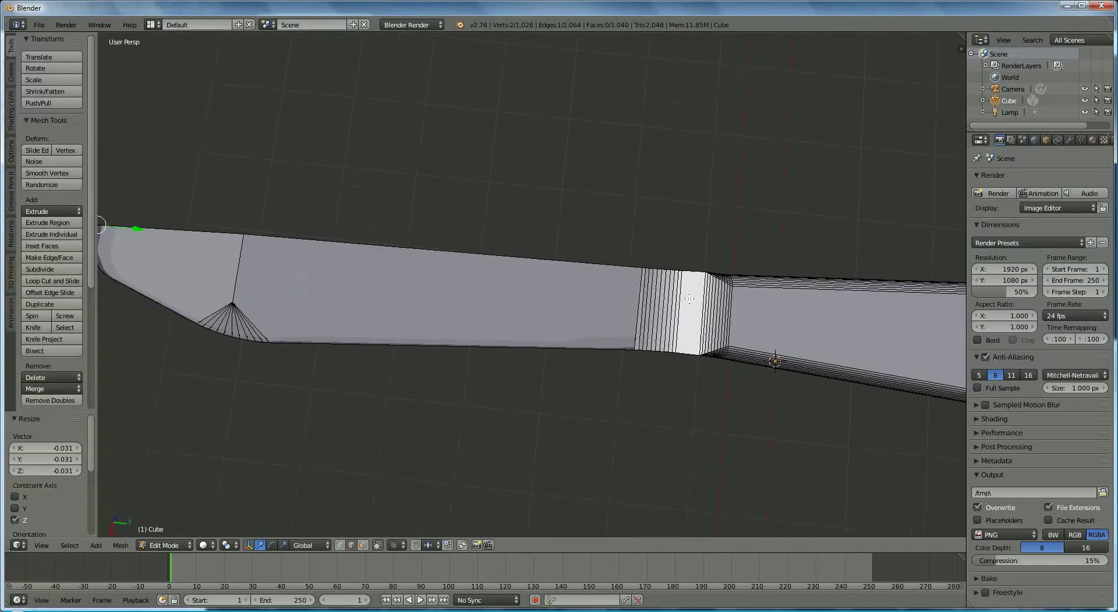
scroll(691, 299, down, 5)
middle_drag(725, 298, 708, 280)
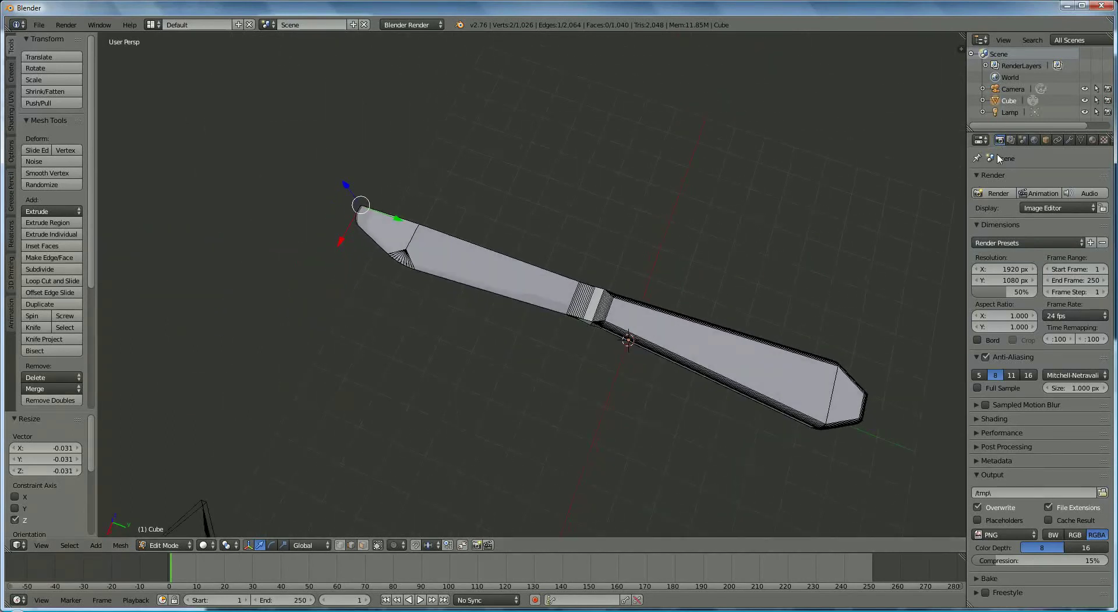
scroll(729, 247, down, 2)
middle_drag(729, 247, 771, 205)
Step: Select a point on the knife's top edge, start moving it, then cancel
right_click(715, 239)
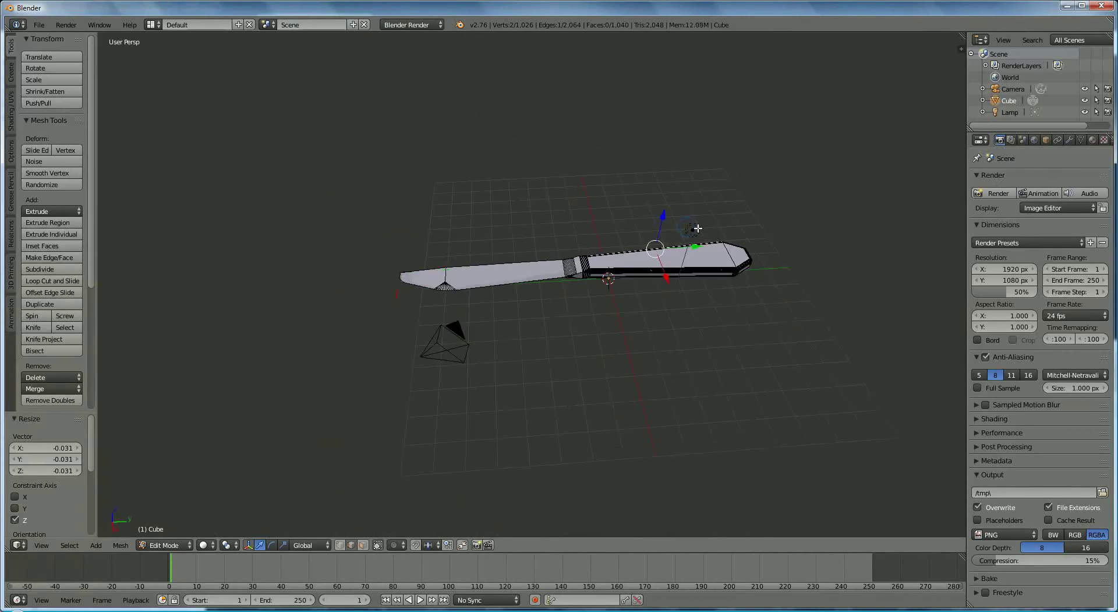
key(g)
right_click(723, 245)
Step: Return to Object Mode and move the lamp -0.250 along Y over the handle end
click(172, 545)
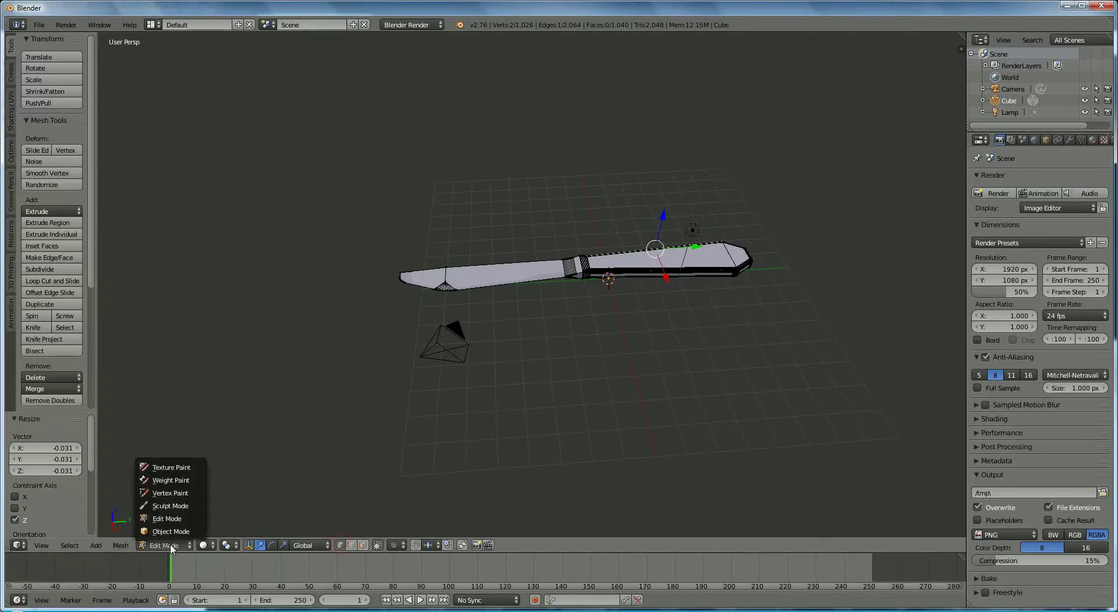
click(170, 530)
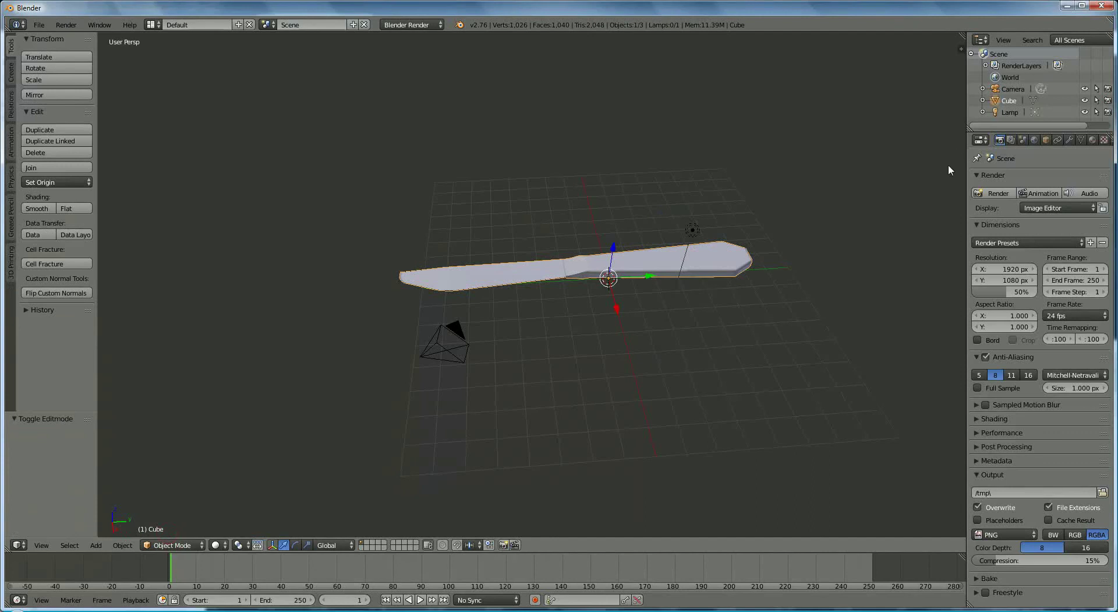
drag(633, 280, 646, 270)
right_click(693, 229)
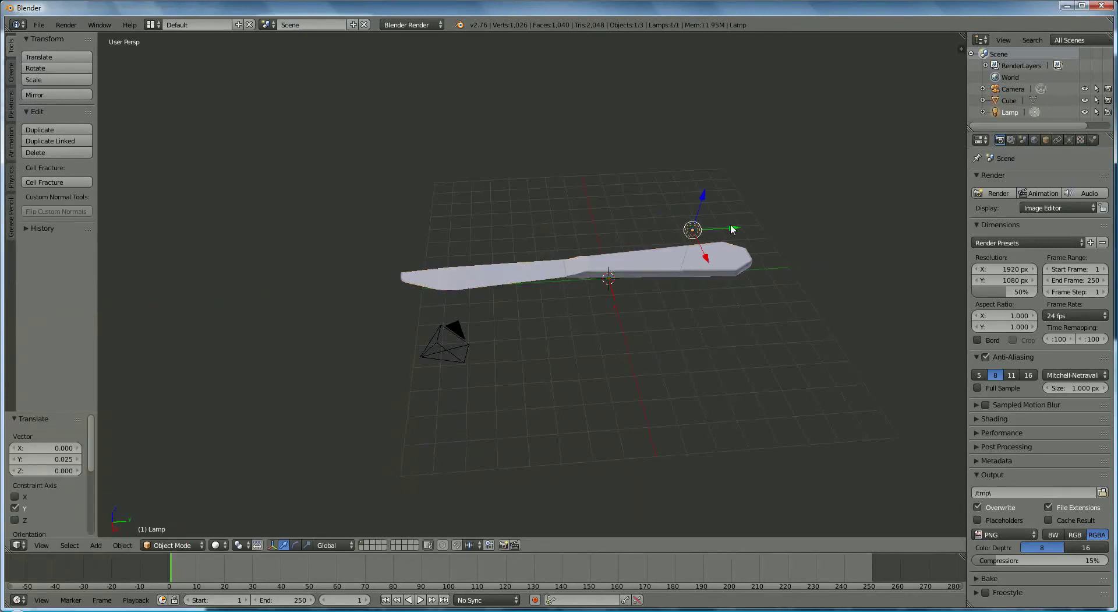
drag(735, 228, 769, 247)
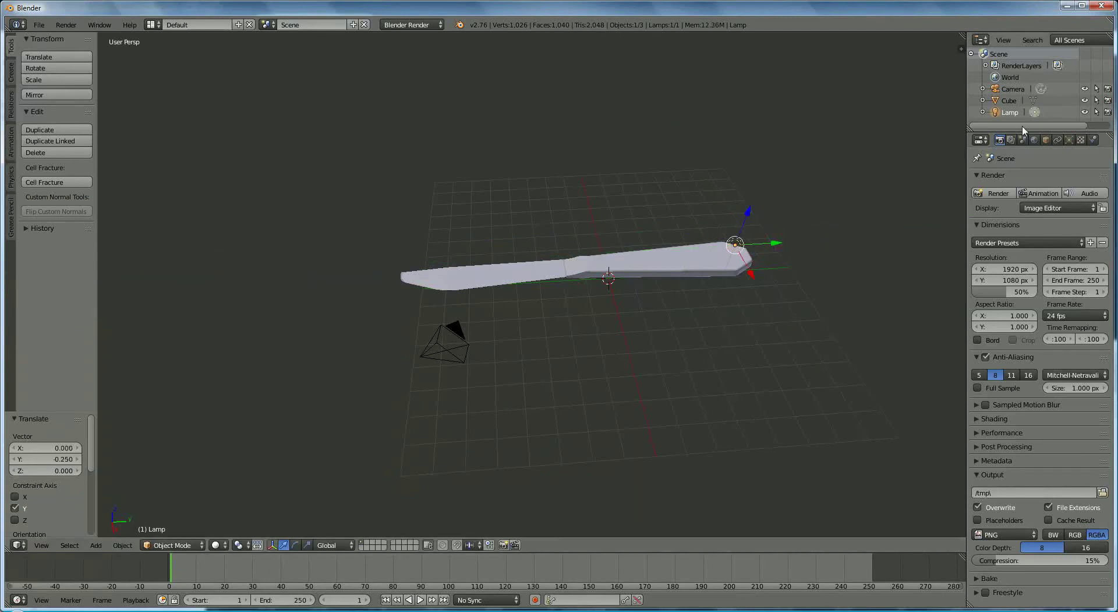
Step: Set the lamp's Energy to 2 in its light settings
click(1068, 139)
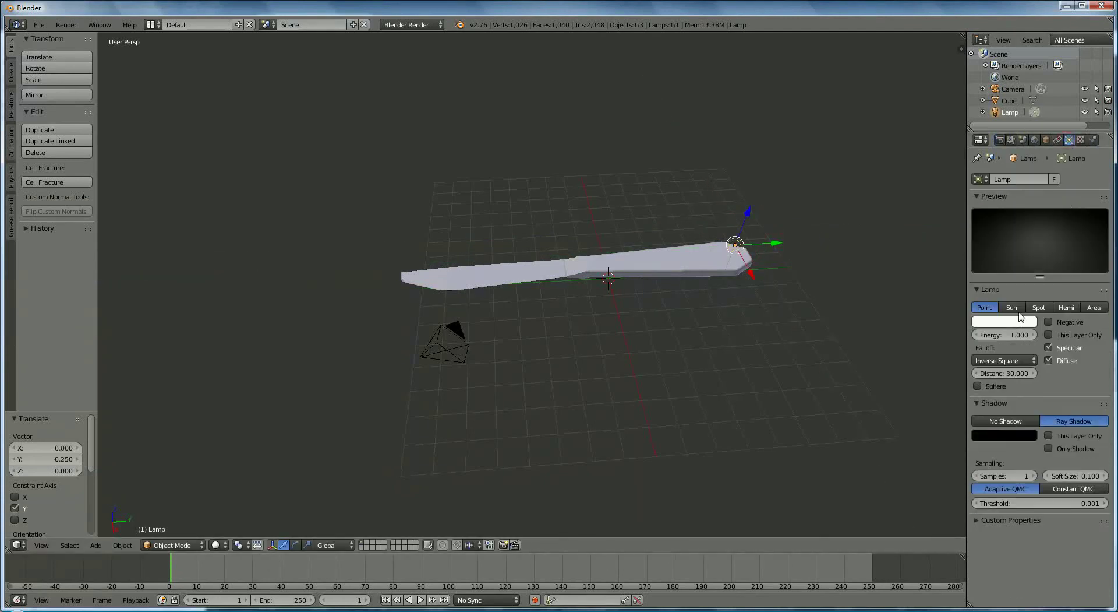
click(1019, 335)
text(2)
key(Return)
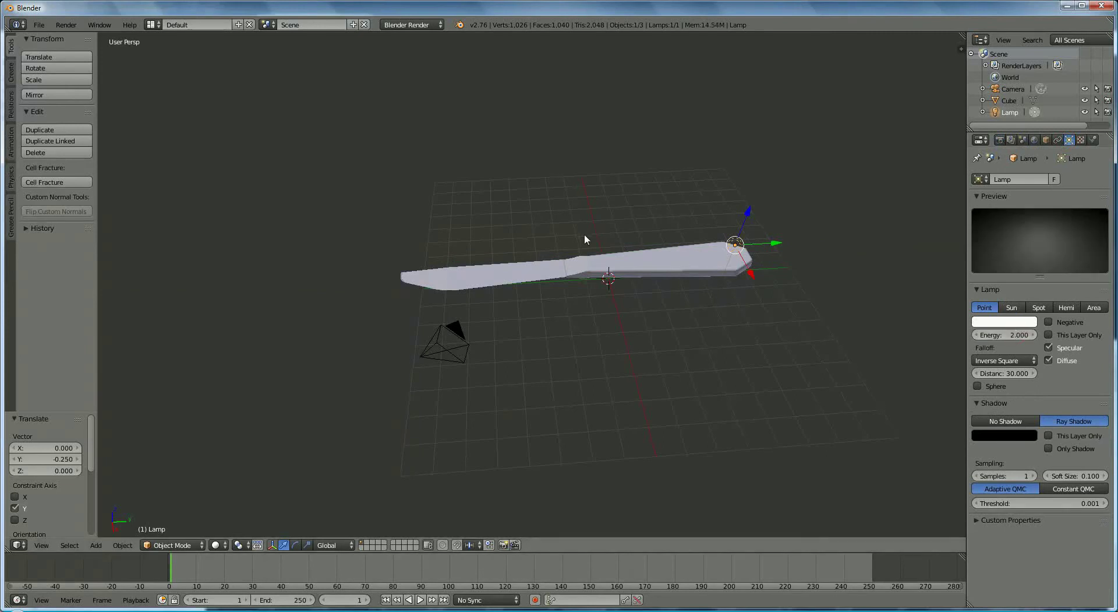
Step: Duplicate the lamp as Lamp.001 and lower it along Z toward the knife
key(shift+d)
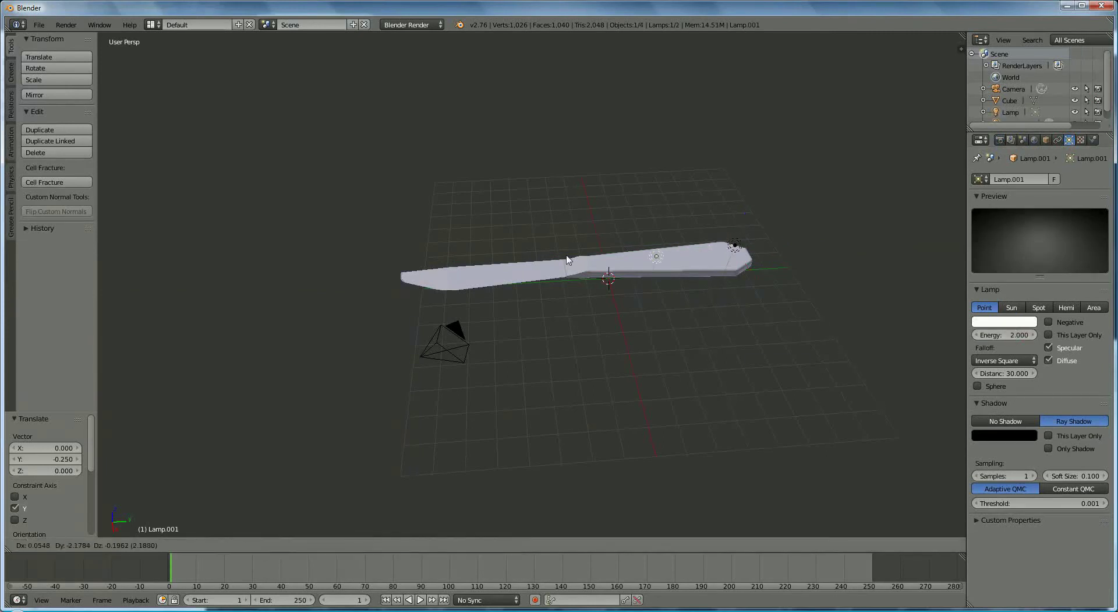
click(378, 260)
middle_drag(544, 300, 599, 255)
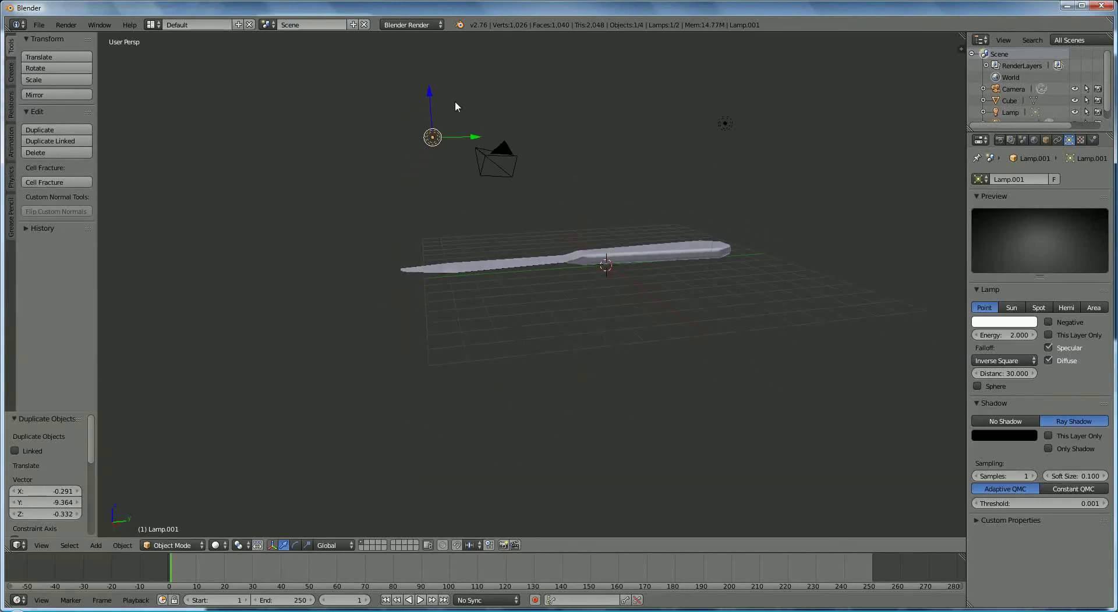
drag(427, 86, 419, 137)
Step: Lower the original lamp, then move Lamp.001 -1.395 along X beside the camera
right_click(733, 121)
drag(734, 75, 732, 113)
middle_drag(637, 159, 472, 289)
right_click(377, 339)
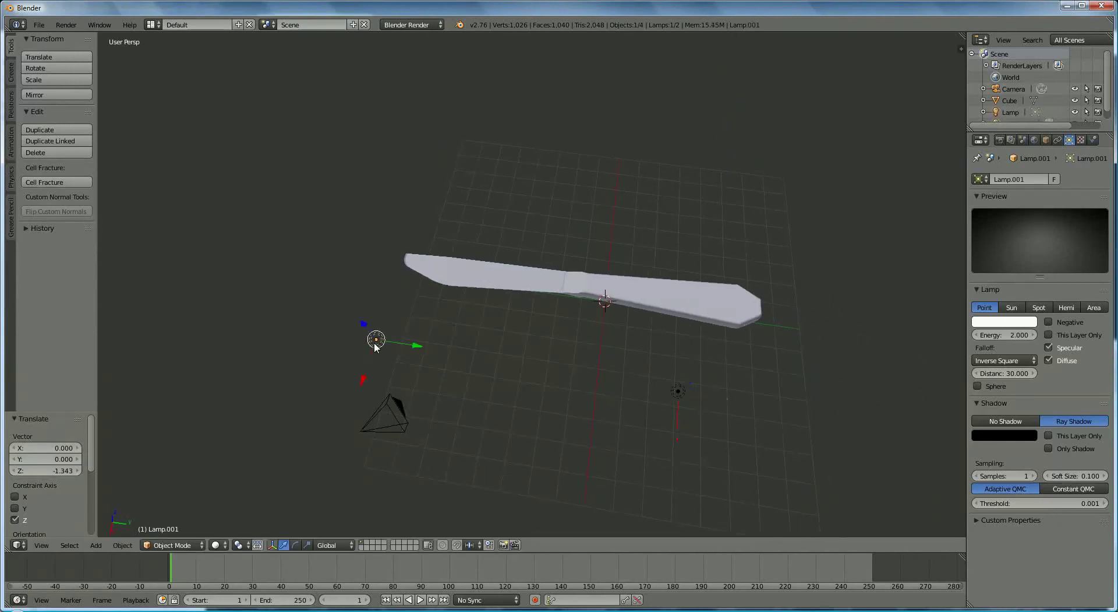
click(361, 366)
drag(363, 384, 375, 338)
Step: In camera view, move the knife 4.582 along the Y axis
key(KP_0)
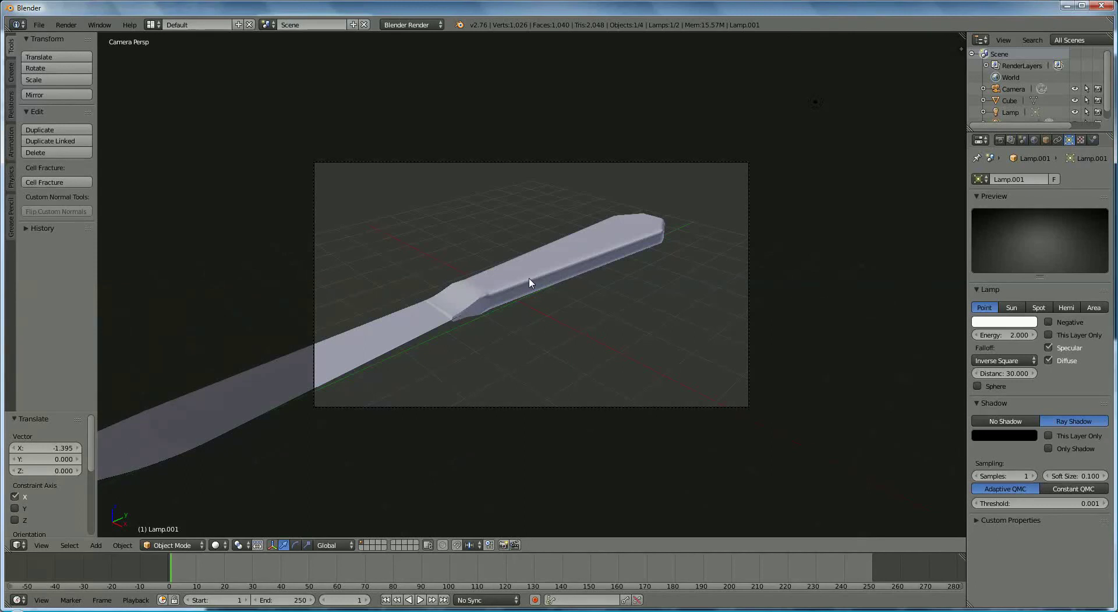
right_click(486, 294)
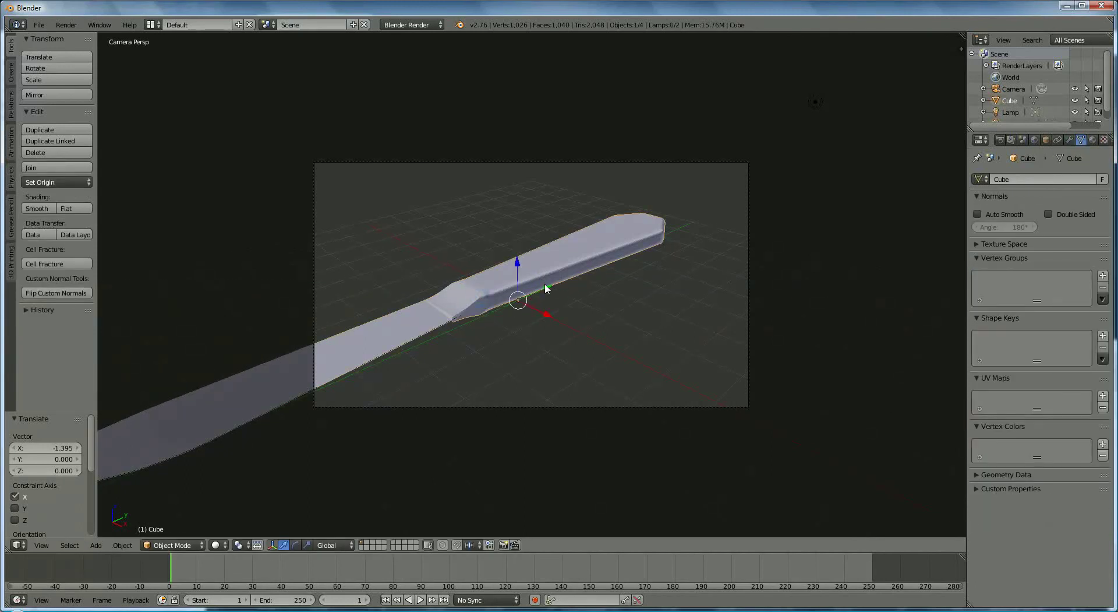
key(g)
key(y)
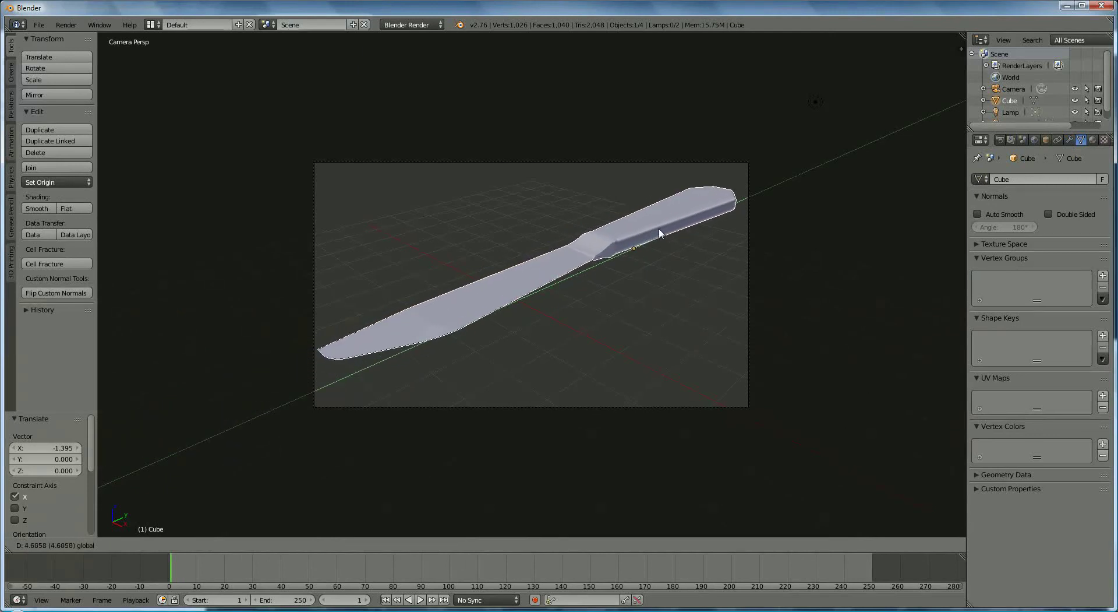
click(634, 248)
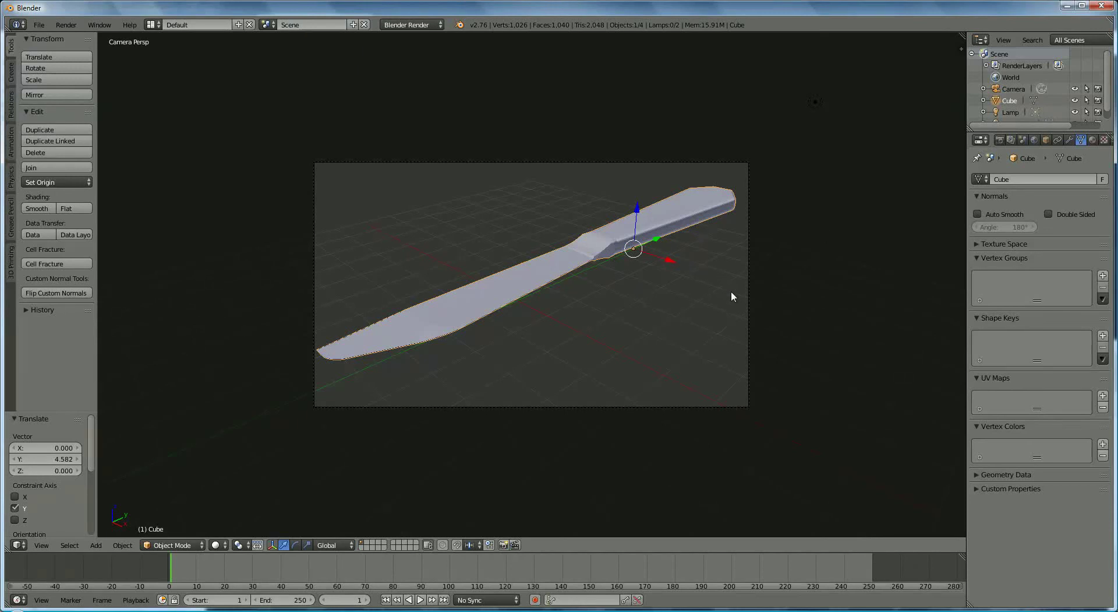
Step: From the front view, rotate the knife 24.666° and check it through the camera
key(KP_0)
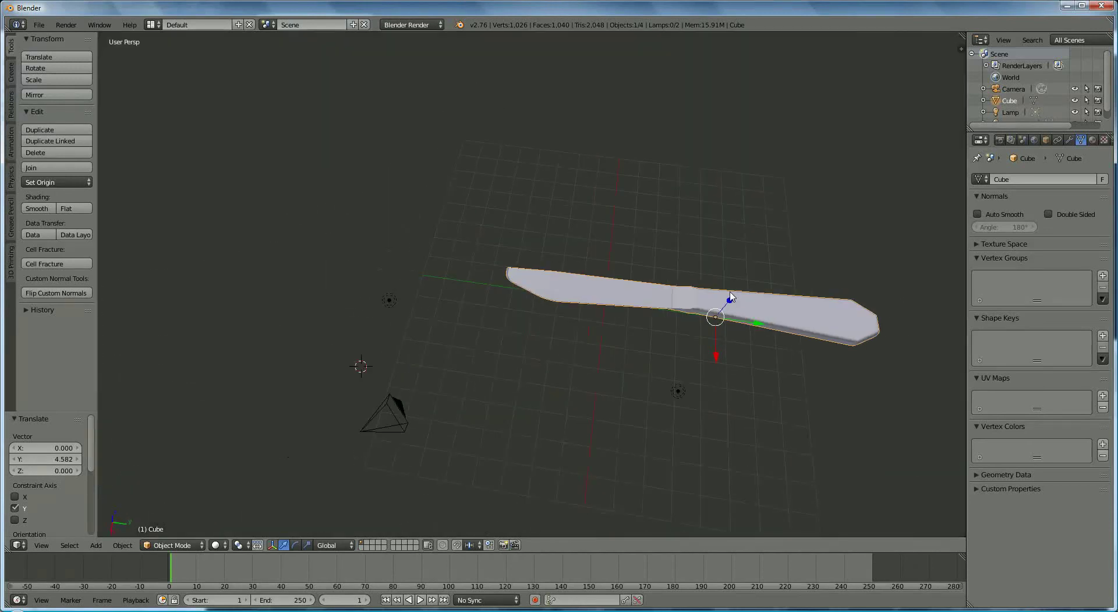
key(KP_4)
key(KP_4)
key(KP_3)
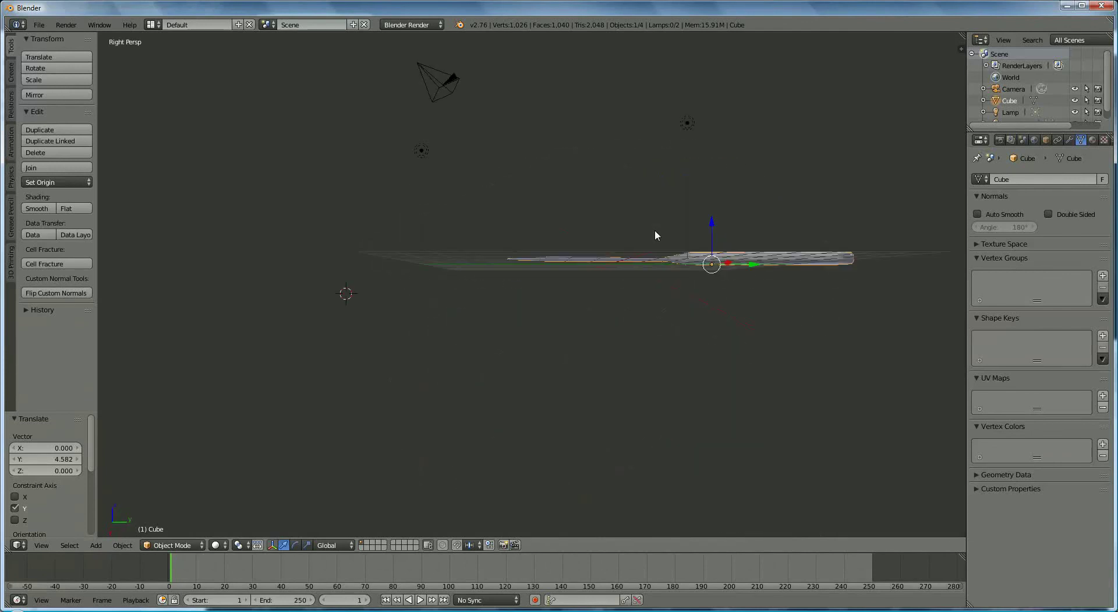
key(KP_1)
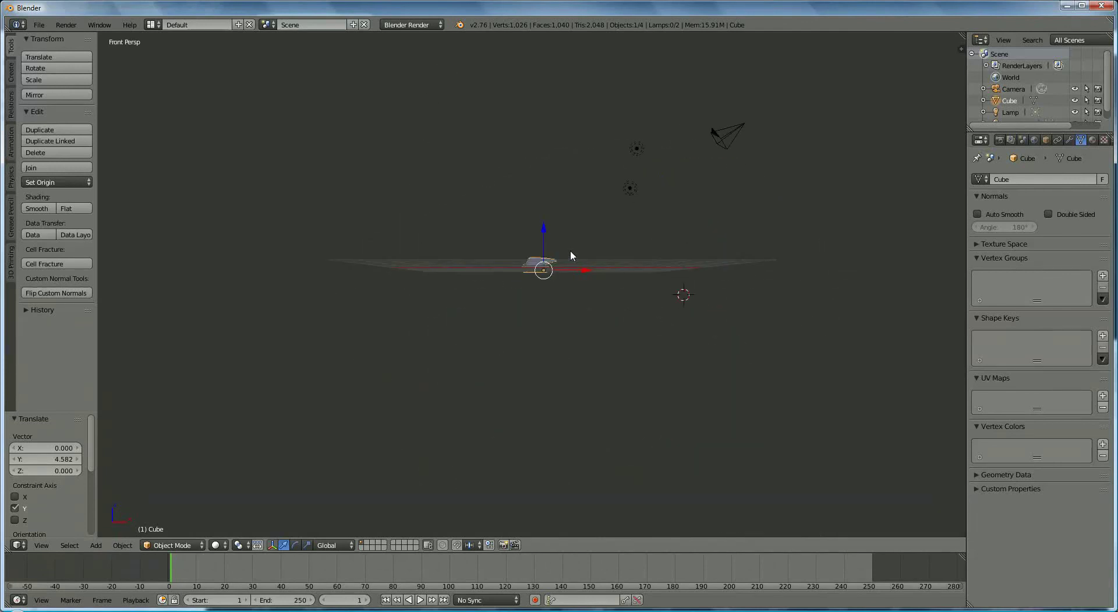
key(r)
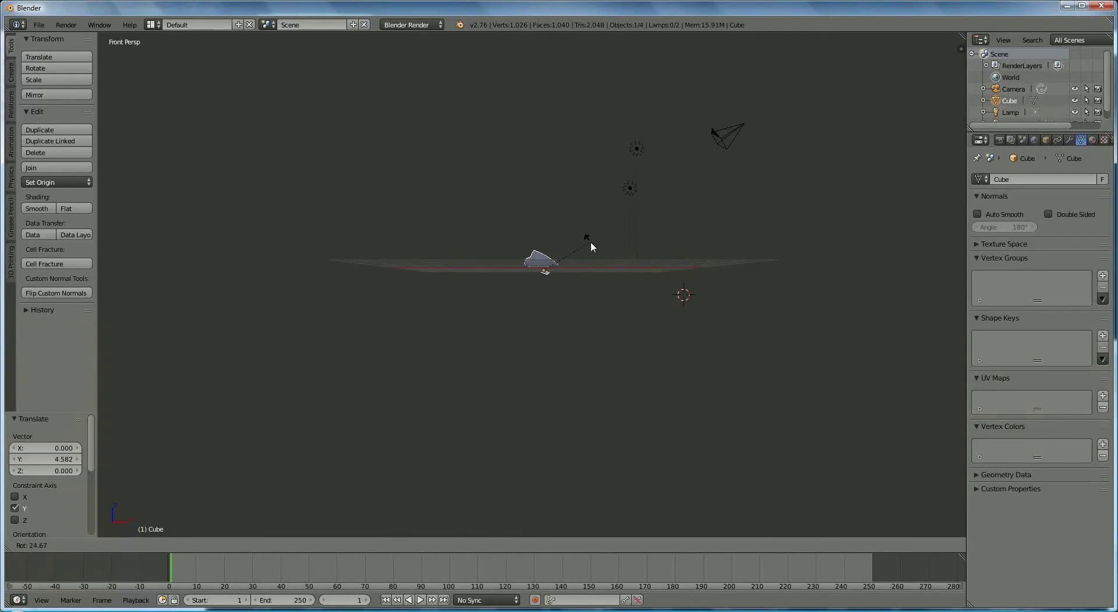
click(591, 241)
key(KP_0)
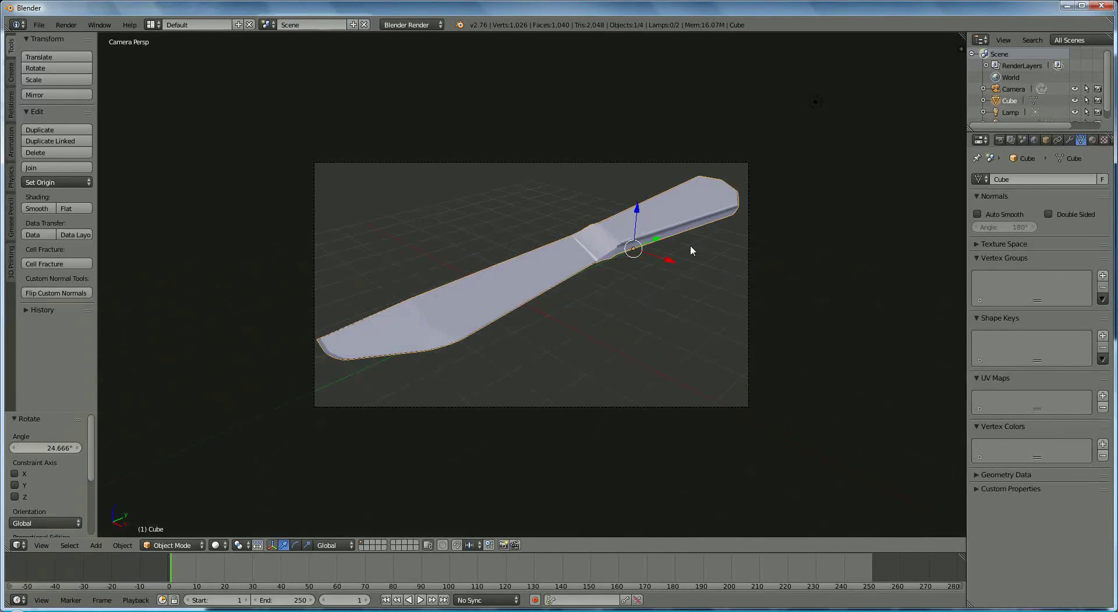
Step: Render the knife from the camera, then return the area to the 3D View
click(1000, 141)
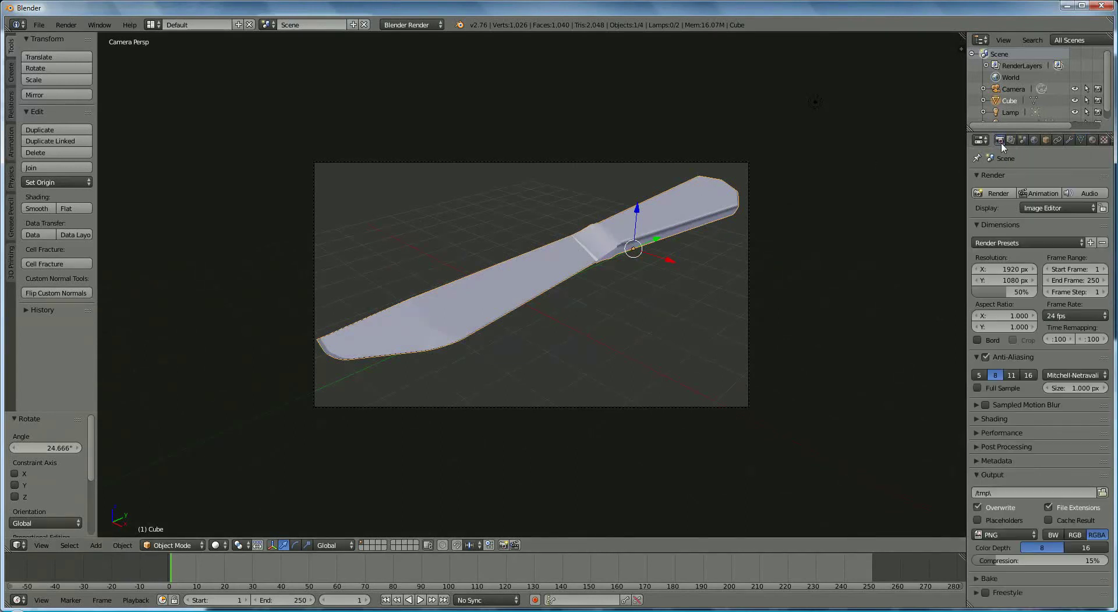
click(998, 194)
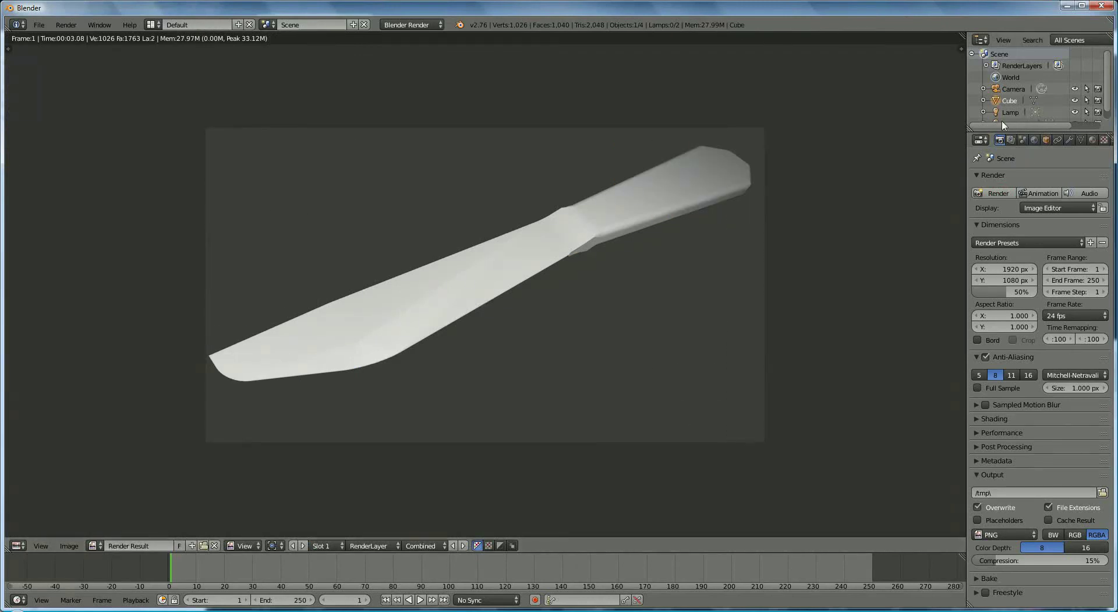
click(18, 546)
click(26, 530)
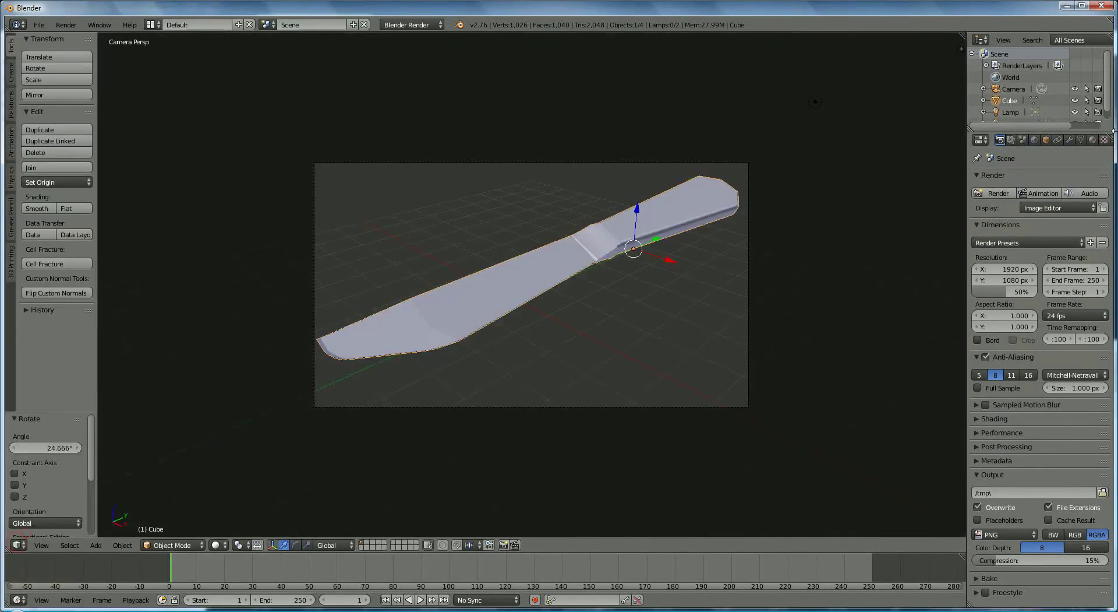
Step: Set Lamp.001's light energy to 0.5
scroll(1085, 111, down, 1)
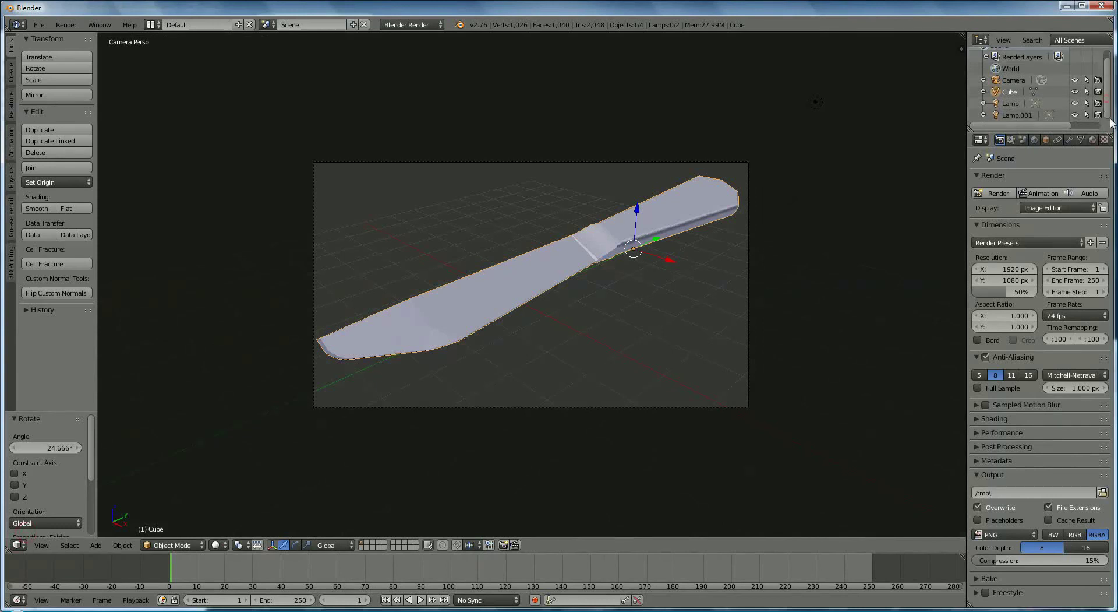
click(1052, 116)
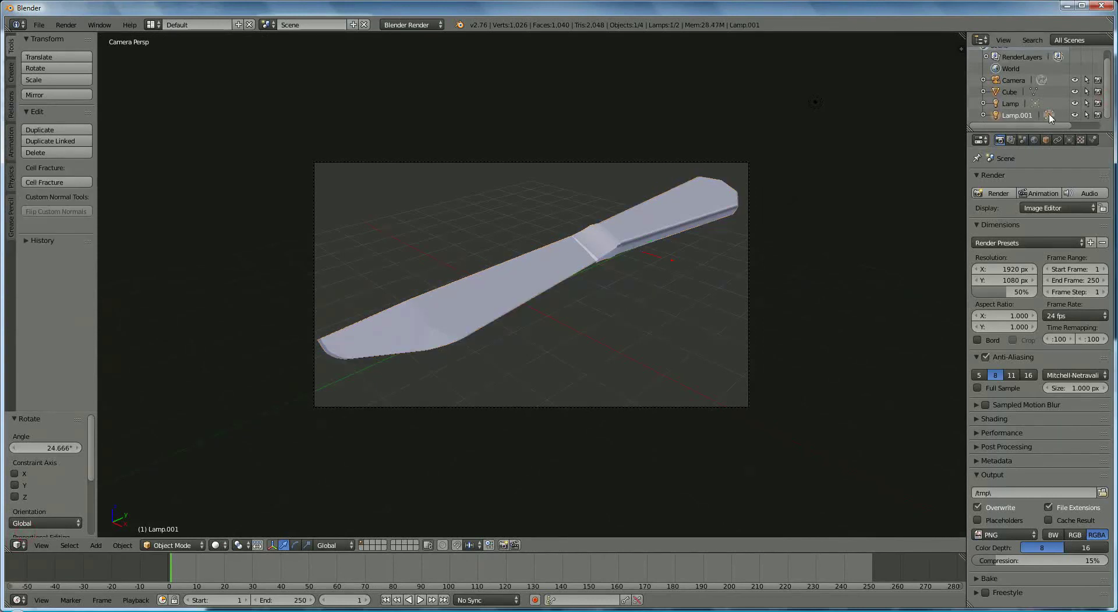
click(1069, 140)
click(1001, 336)
text(0.5)
key(Return)
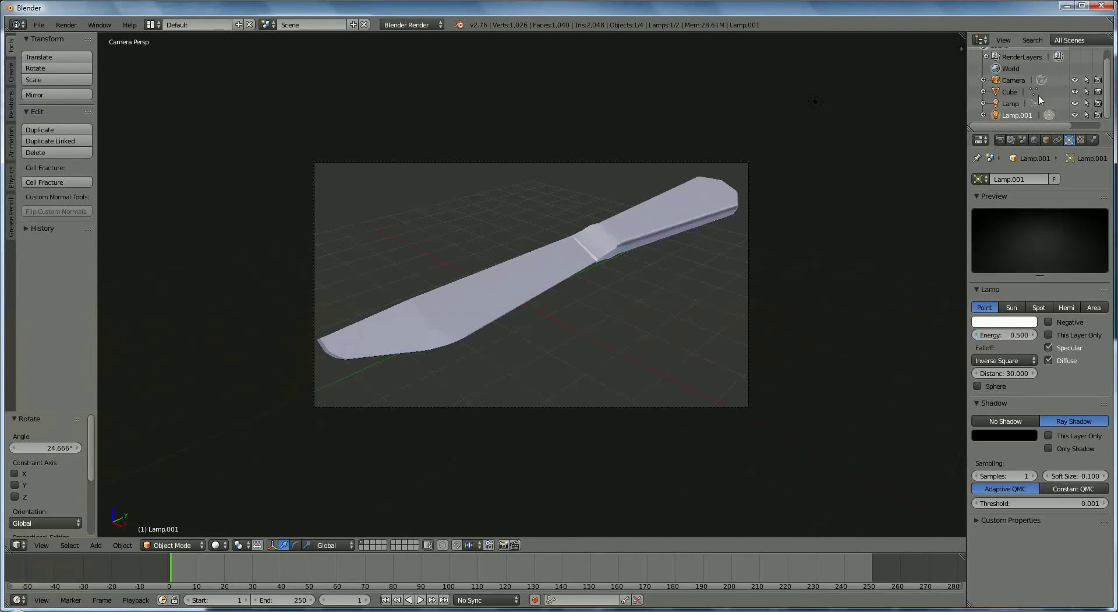
Step: Check the original lamp's energy and render the knife again with the new lighting
click(1028, 105)
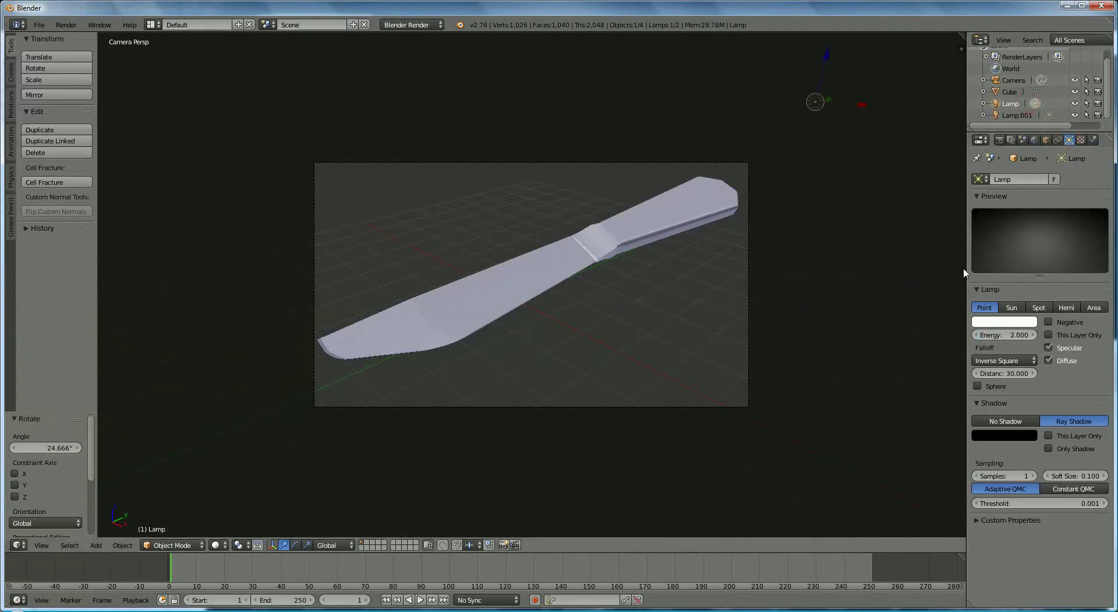
click(999, 139)
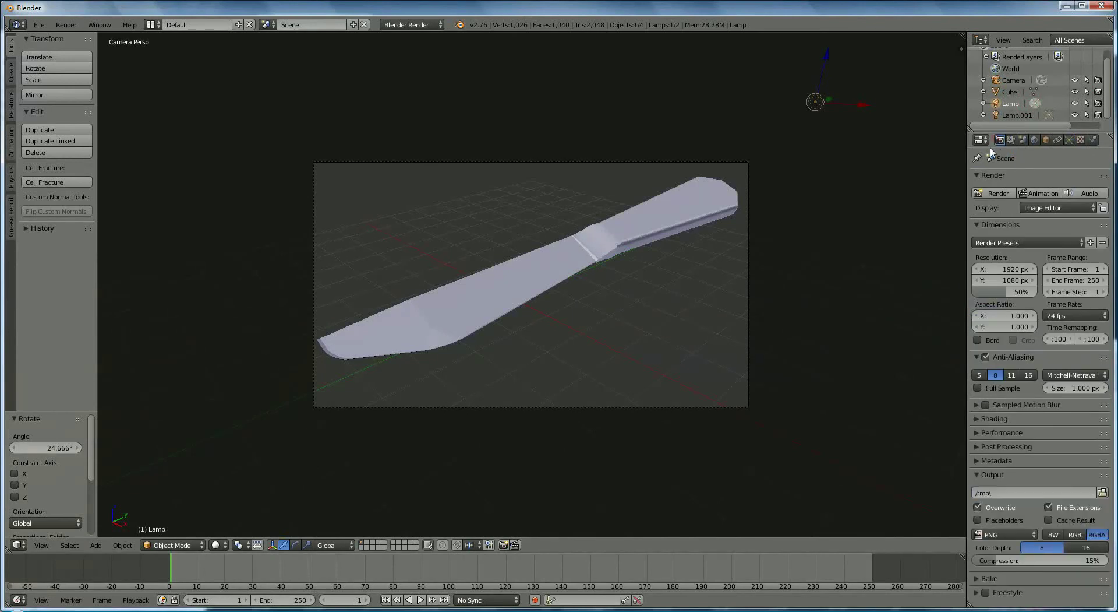
click(996, 193)
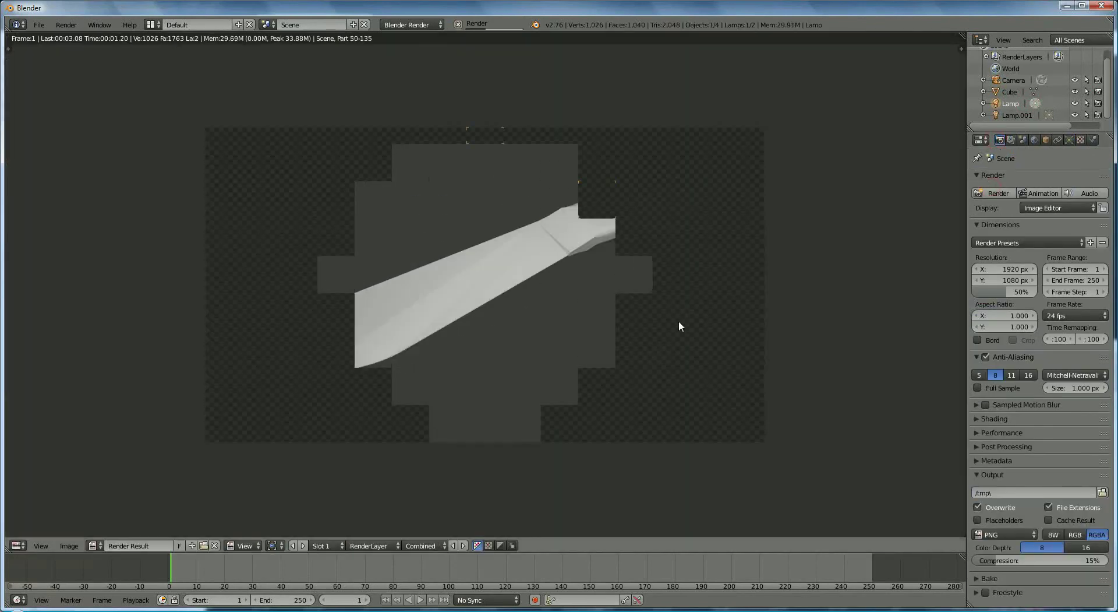